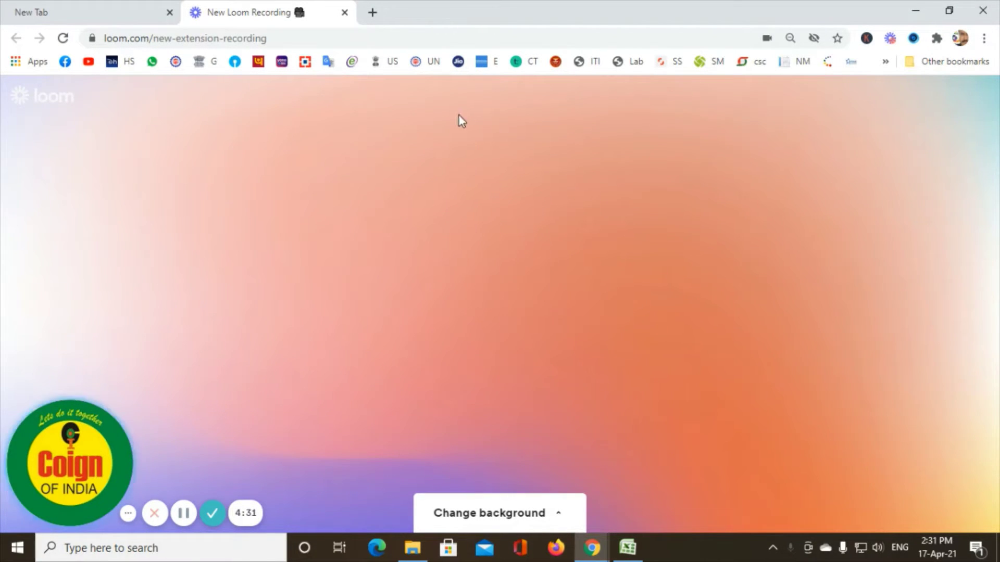
Load the eskillindia.org website in a new browser tab
left_click(371, 13)
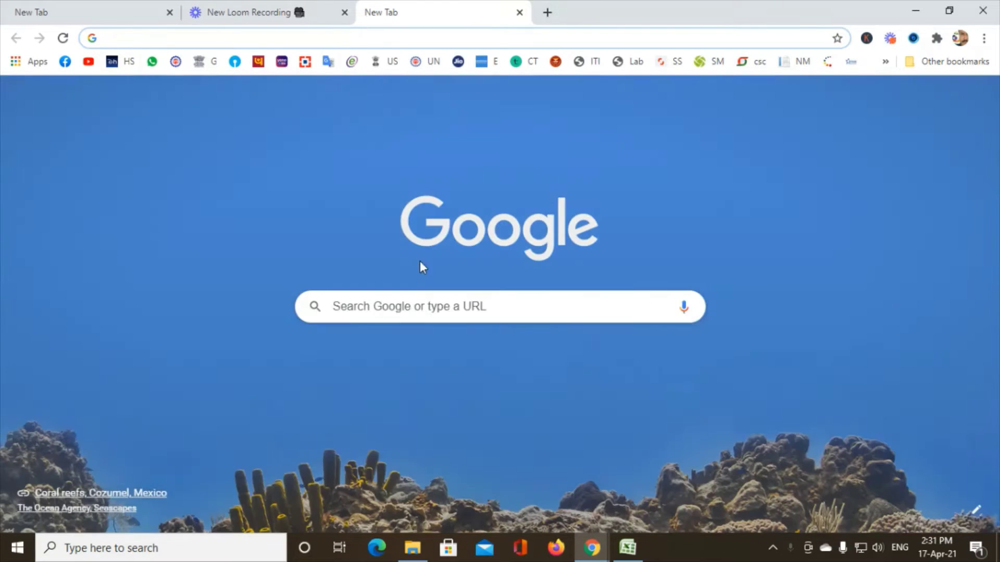
type("eskillindia.org")
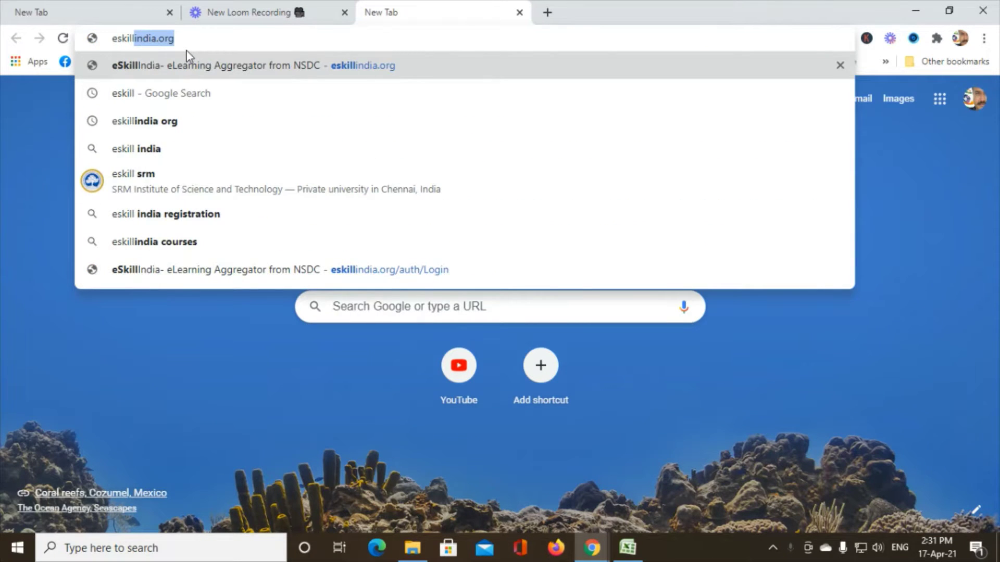
key("Return")
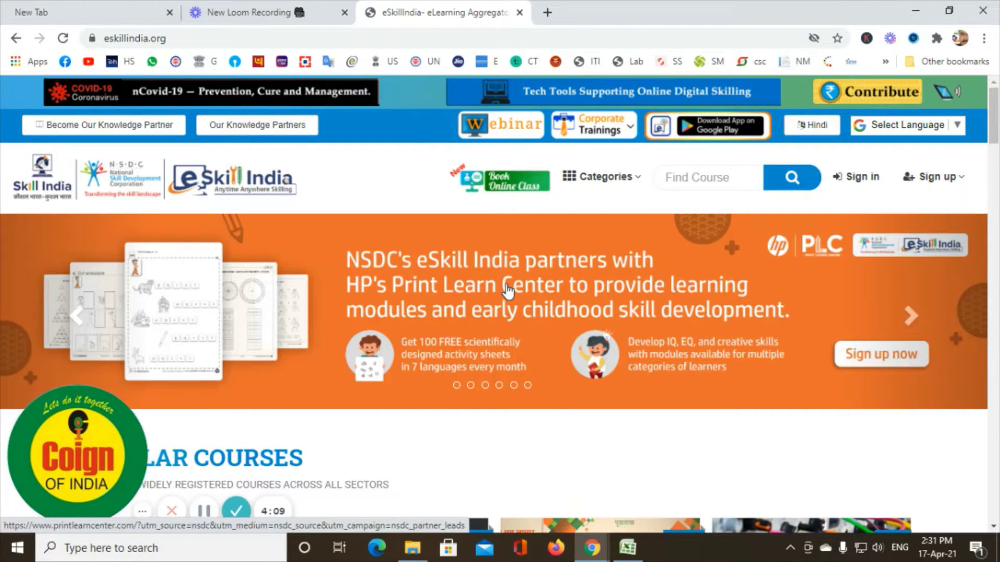
Go to the sign-in page and choose Sign up as New User
left_click(851, 181)
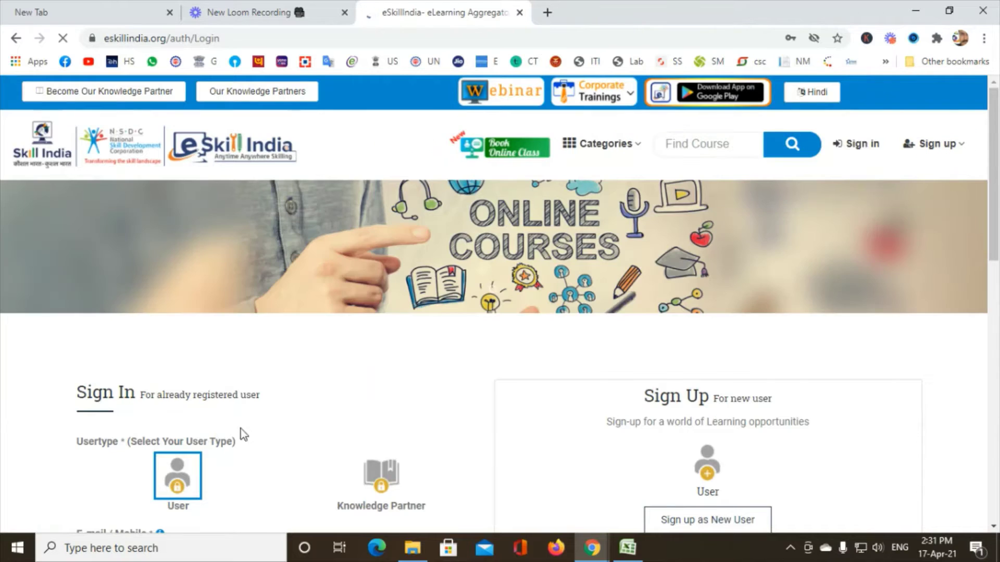
scroll(242, 427, "down", 5)
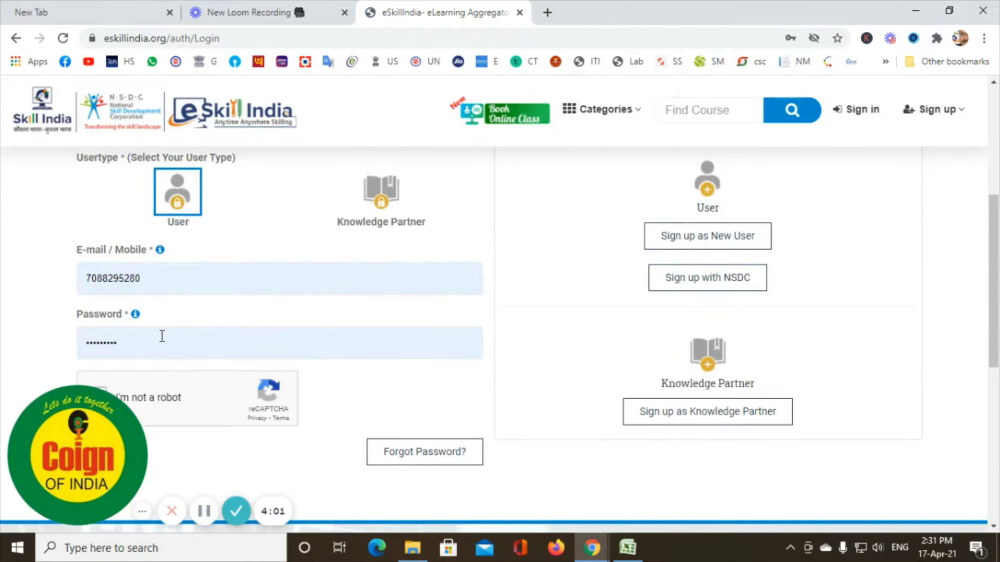
left_click(691, 240)
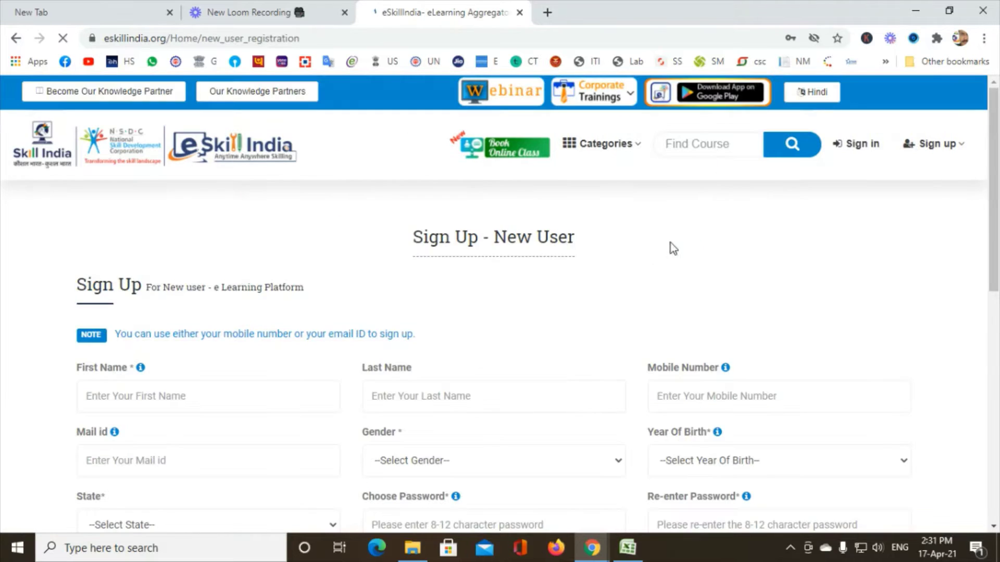
Fill in the user's first and last name, accepting the saved autofill details
scroll(335, 341, "down", 3)
left_click(166, 233)
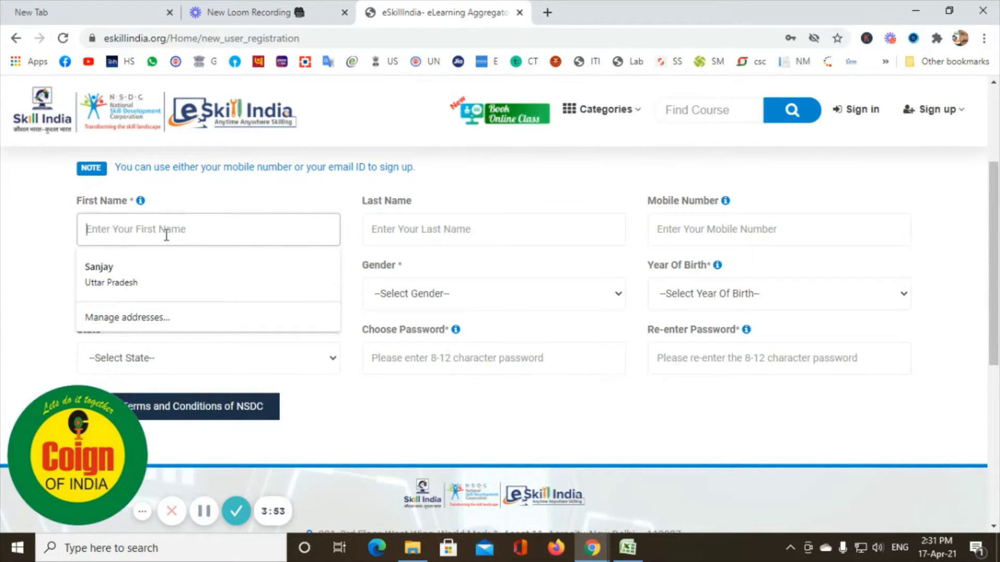
left_click(462, 224)
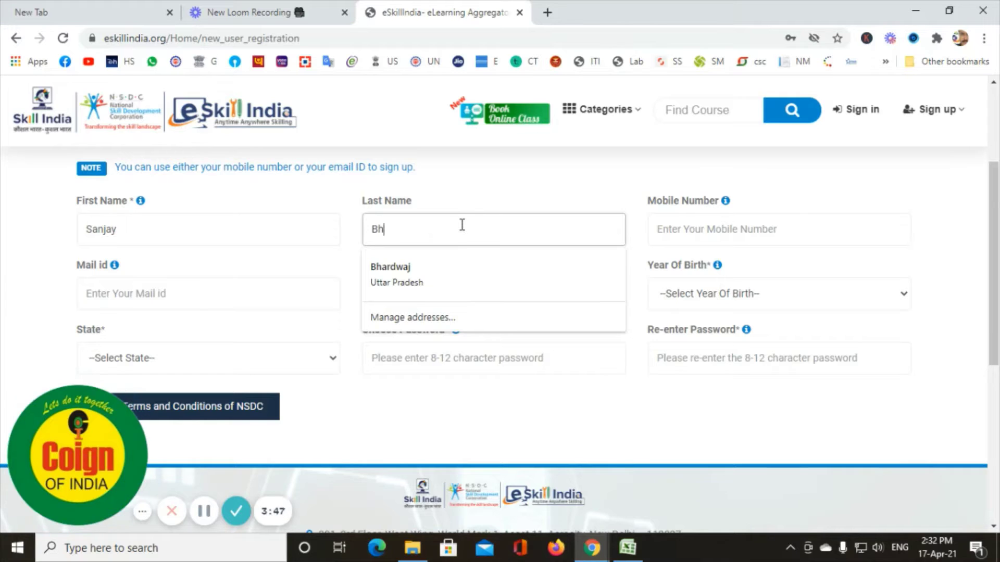
left_click(508, 274)
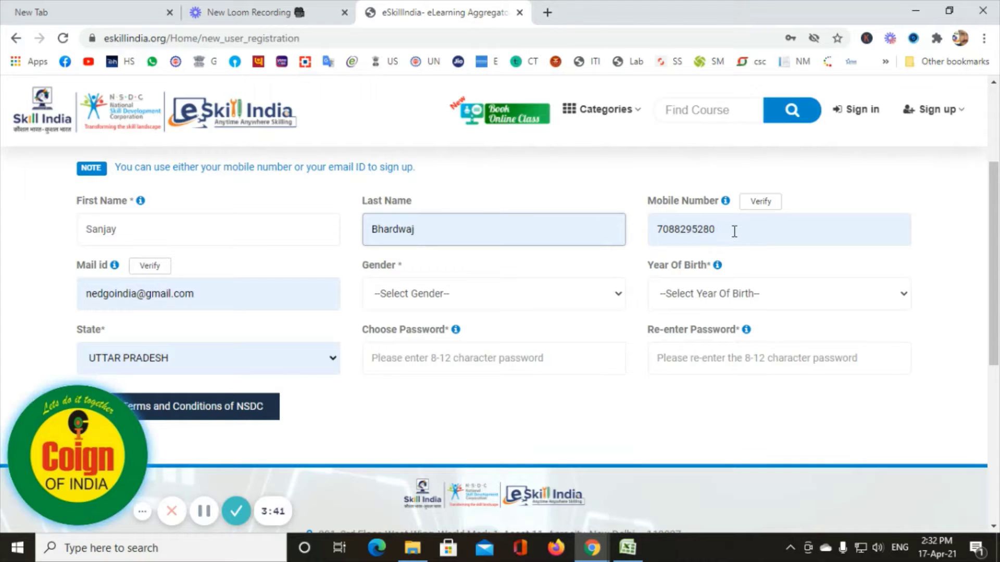
Replace the Mail id with a new e-mail address and request mobile number verification
left_click(208, 292)
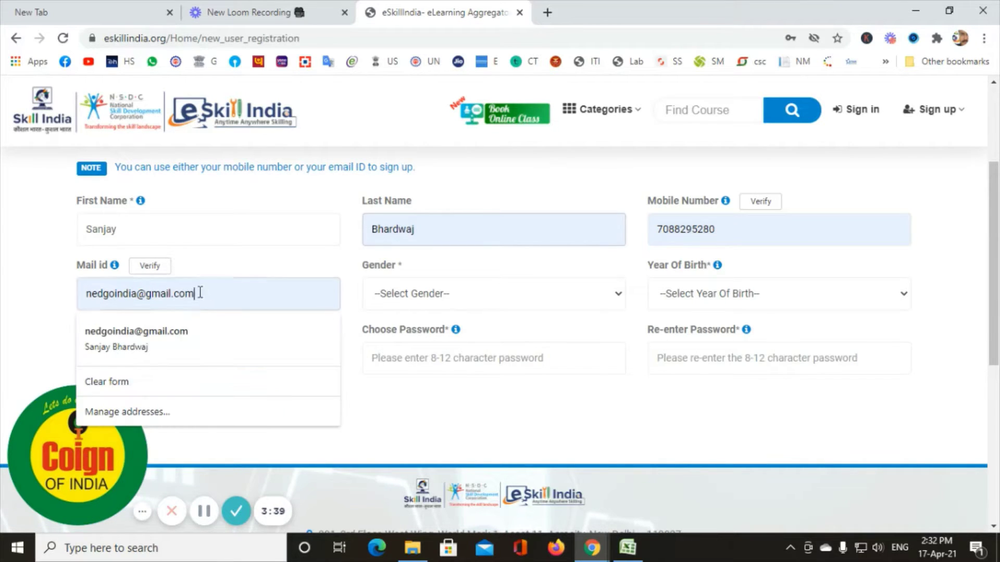
left_click_drag(199, 293, 66, 298)
type("Sa")
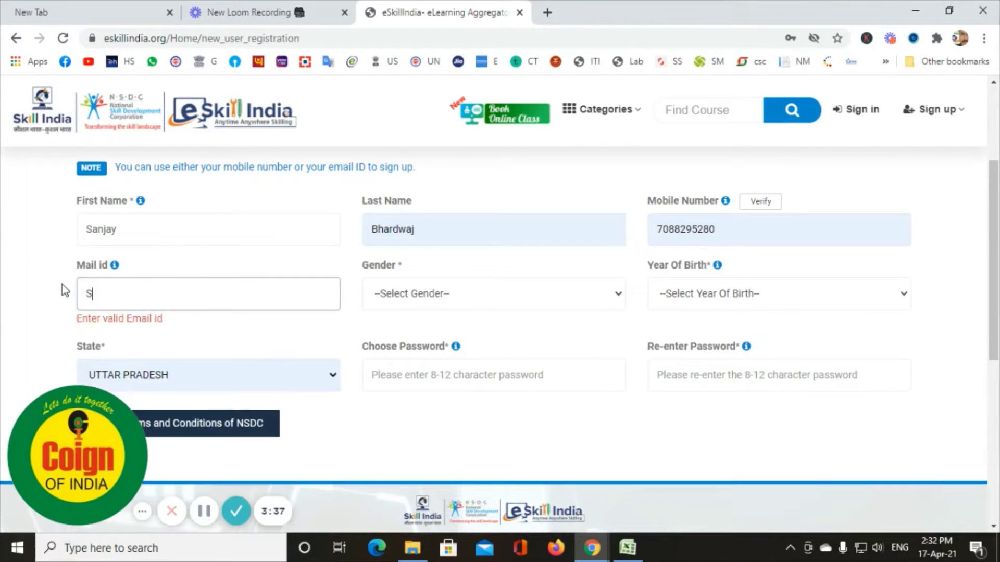
key("BackSpace")
key("BackSpace")
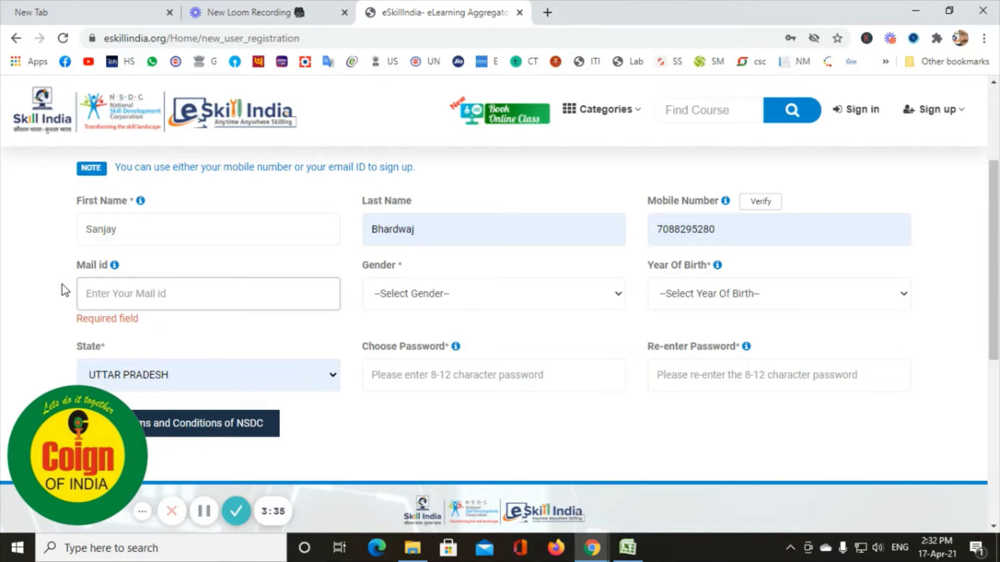
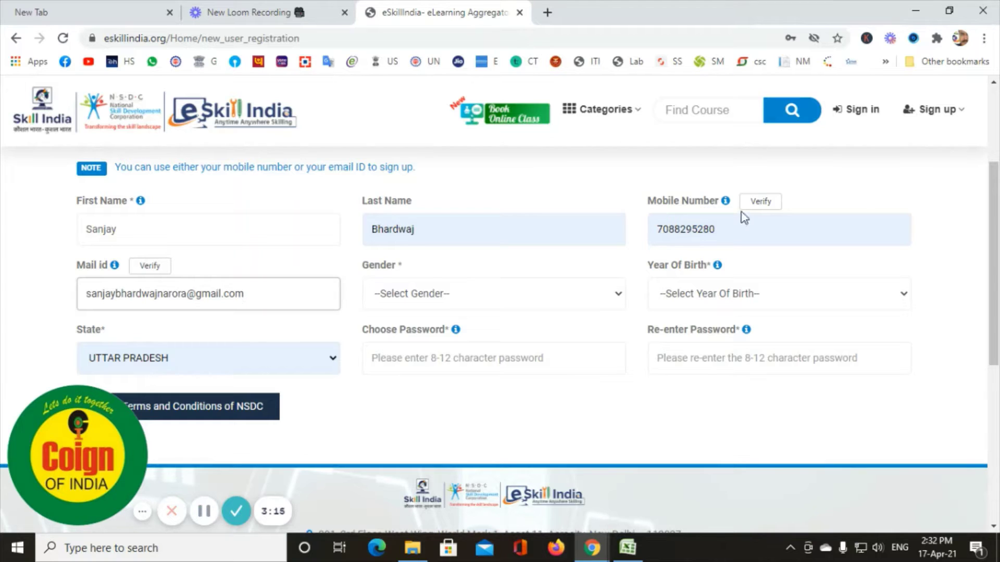
left_click(759, 206)
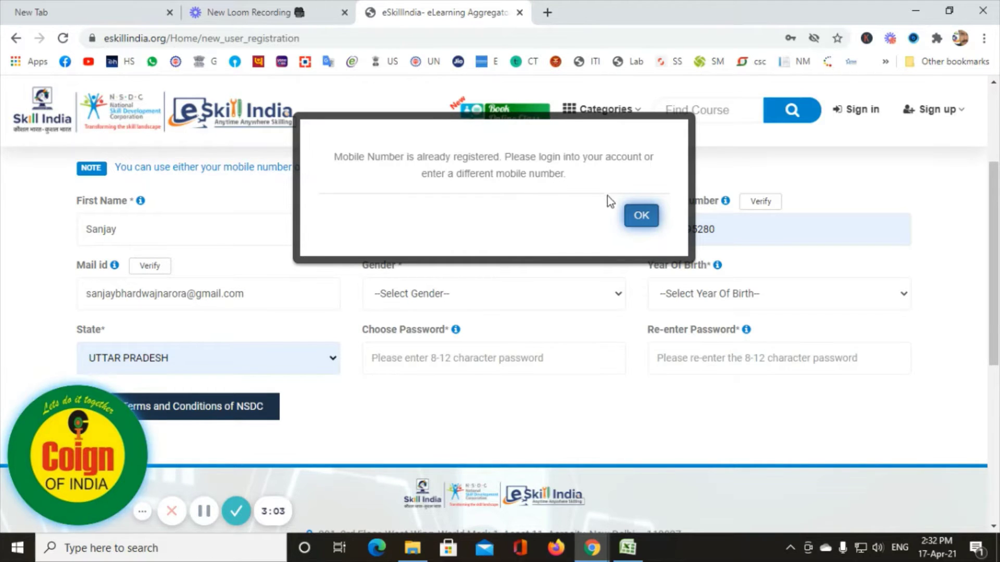
Dismiss the already-registered alert, enter a different mobile number and request its verification
left_click(643, 215)
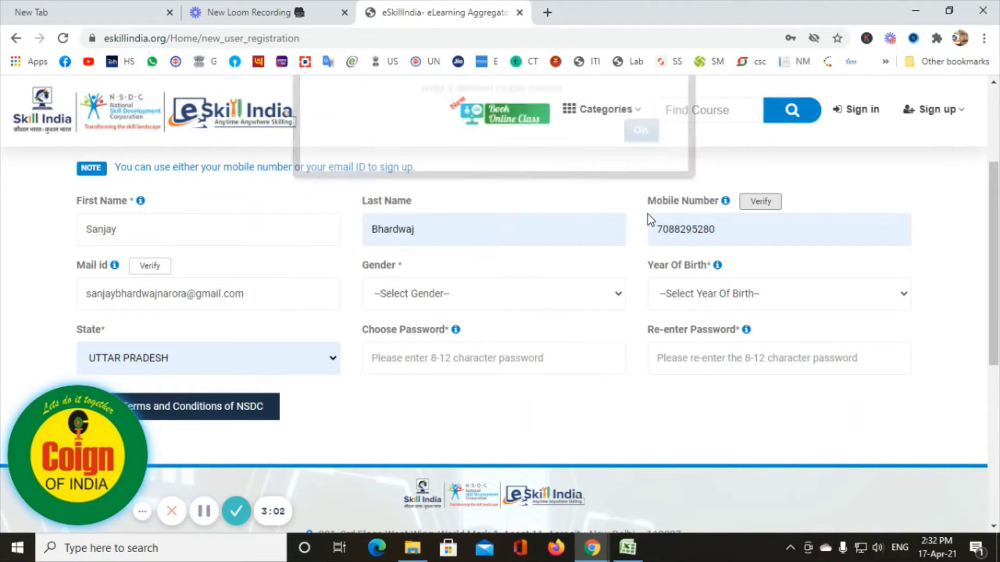
left_click(203, 510)
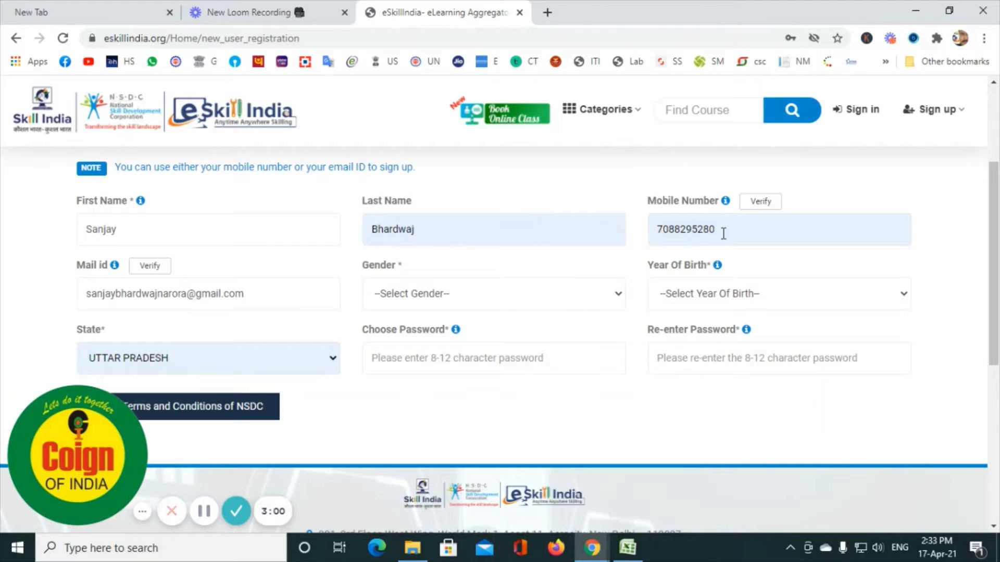
left_click(719, 230)
left_click_drag(716, 230, 653, 230)
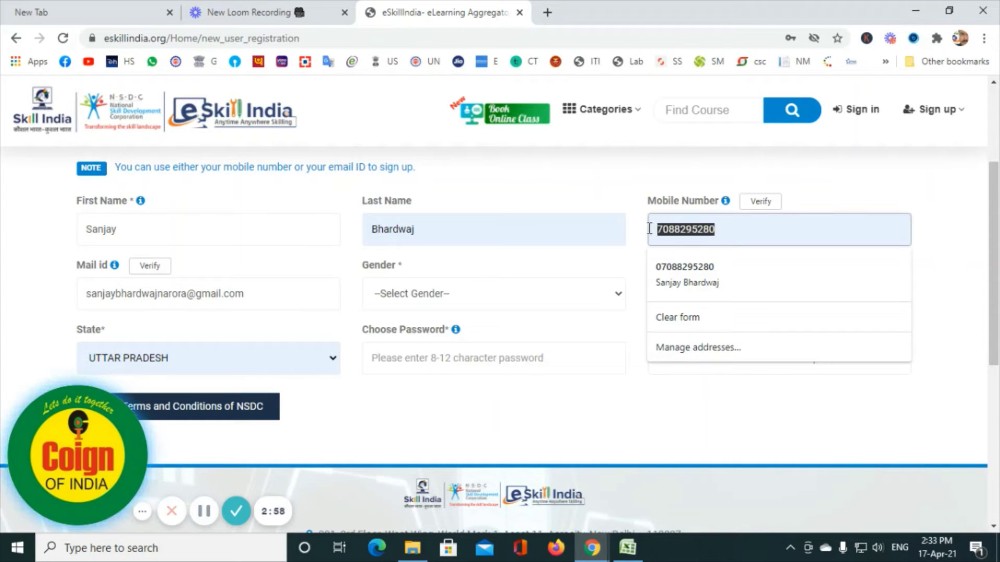
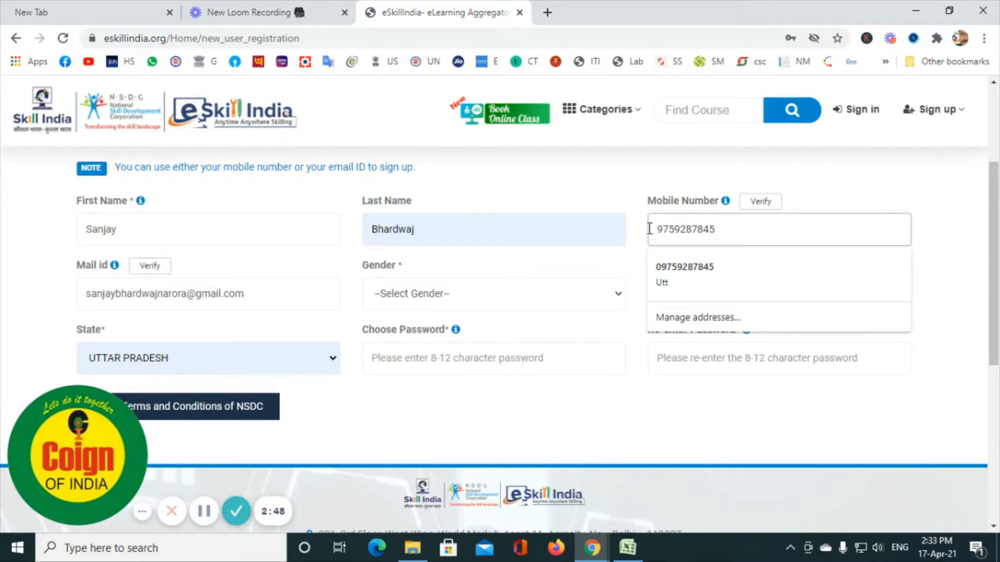
left_click(759, 204)
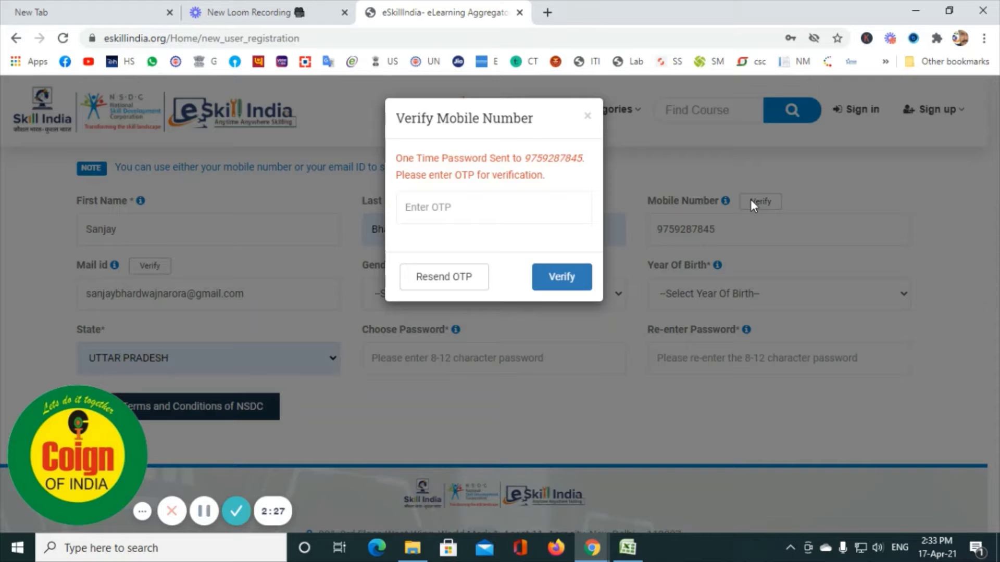
Enter the one-time password sent to the mobile number and confirm its verification
left_click(527, 208)
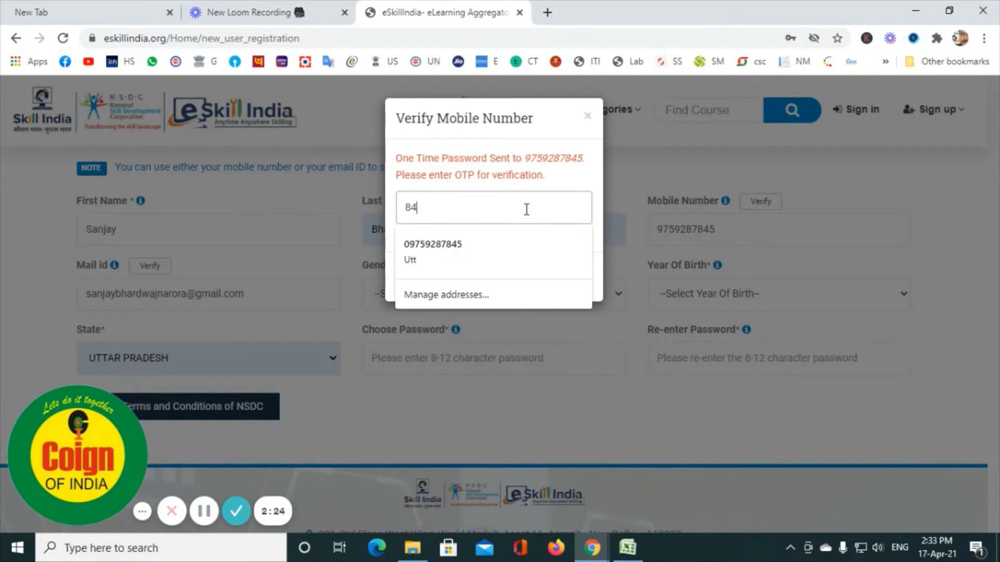
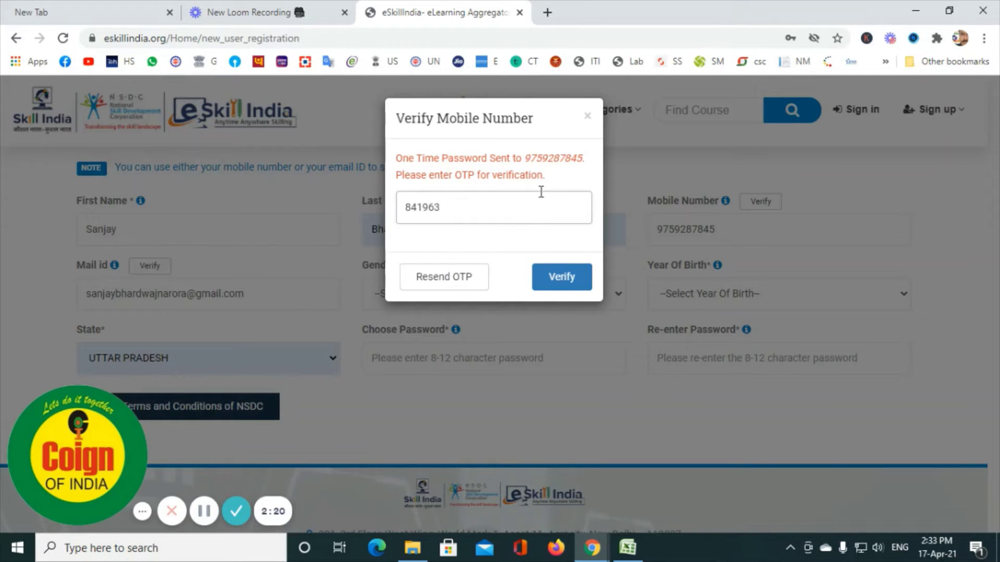
left_click(562, 278)
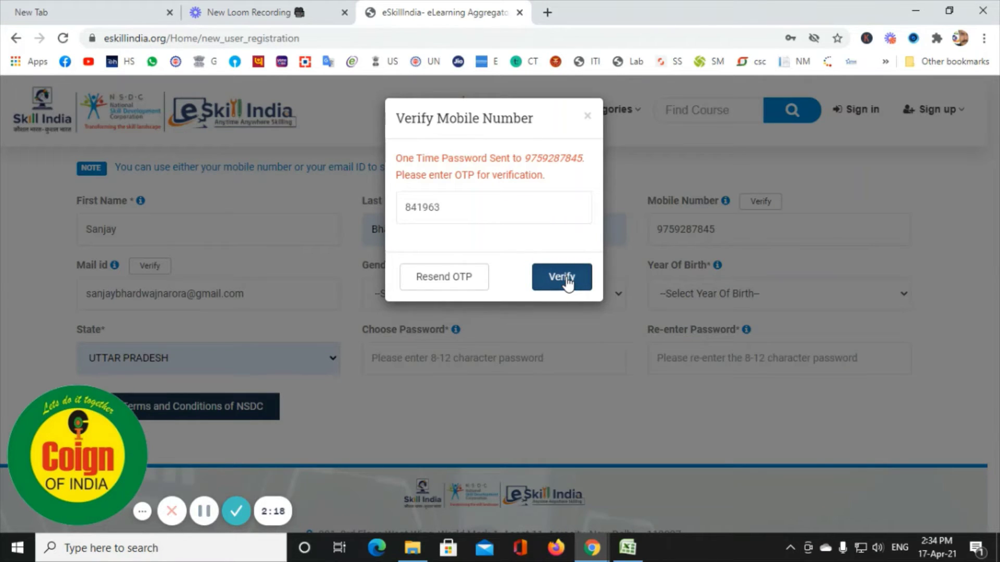
left_click(567, 279)
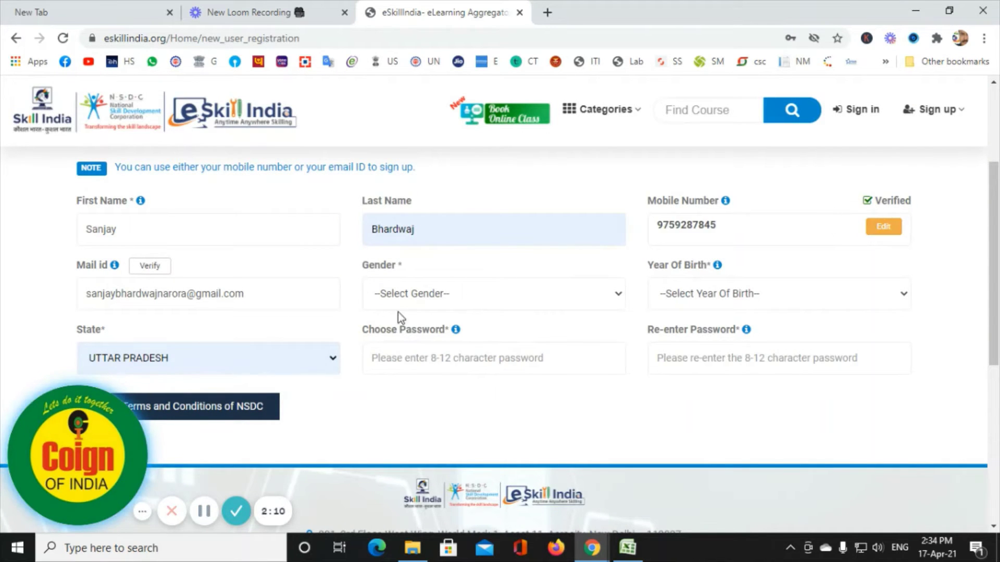
Verify the Mail id using the one-time password sent by e-mail
left_click(156, 268)
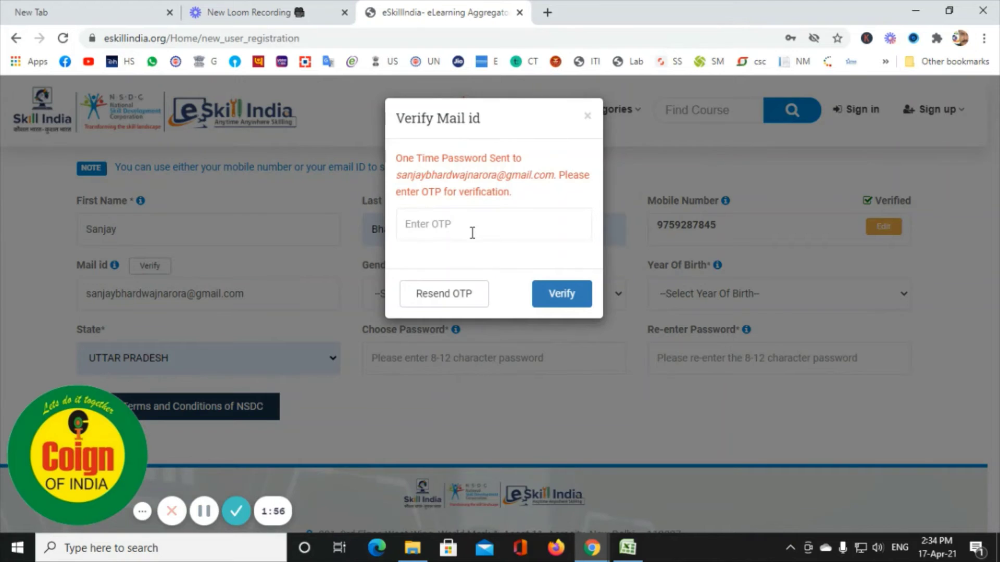
left_click(204, 510)
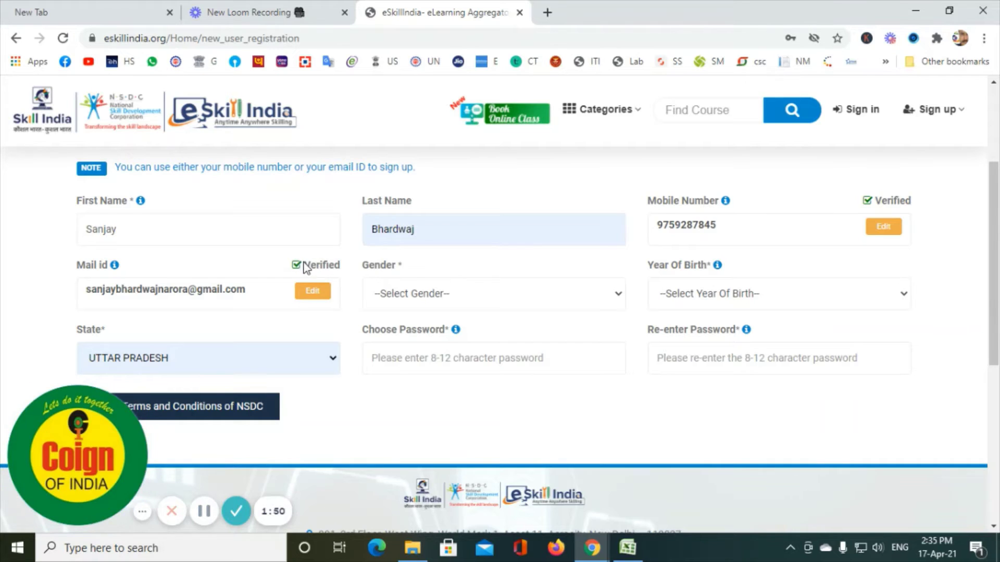
Choose gender Male and year of birth 1971, leaving the state as UTTAR PRADESH
left_click(617, 295)
left_click(471, 345)
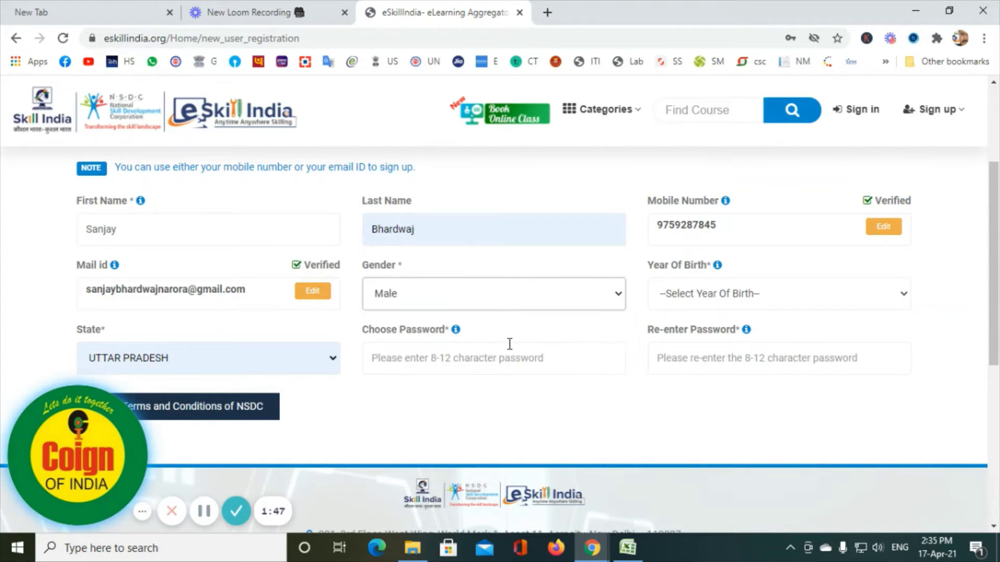
left_click(783, 296)
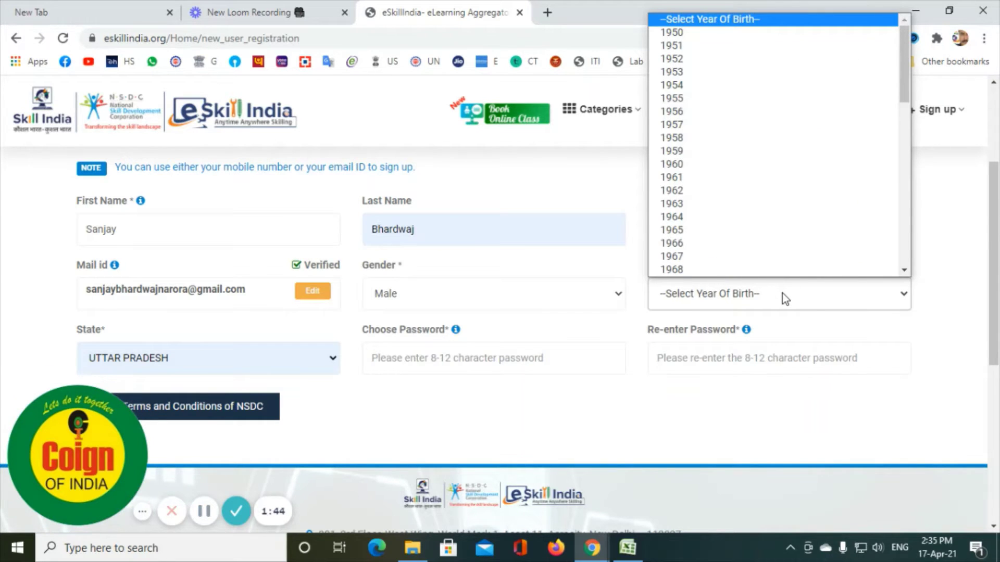
scroll(783, 245, "down", 3)
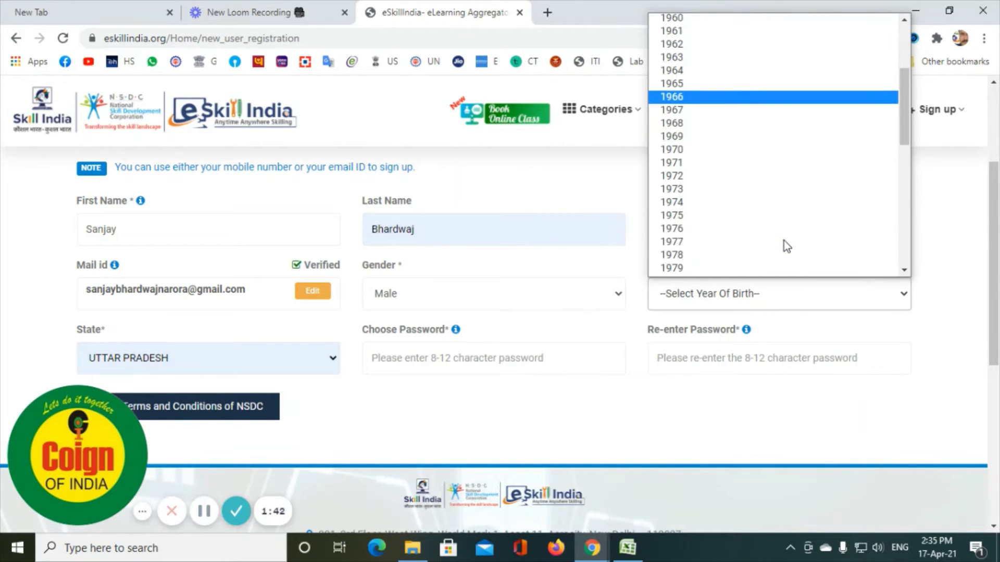
left_click(739, 168)
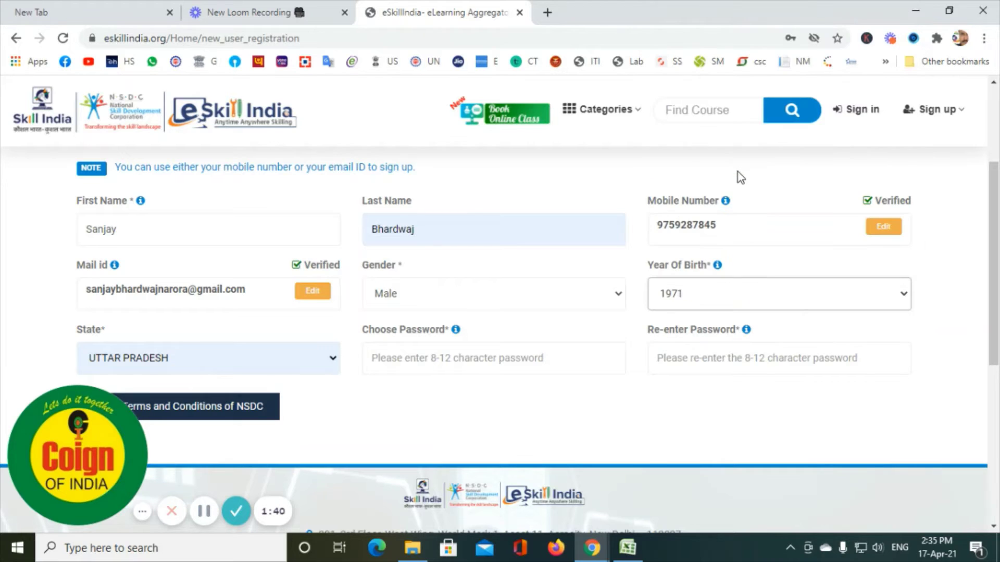
left_click(329, 361)
scroll(284, 312, "down", 1)
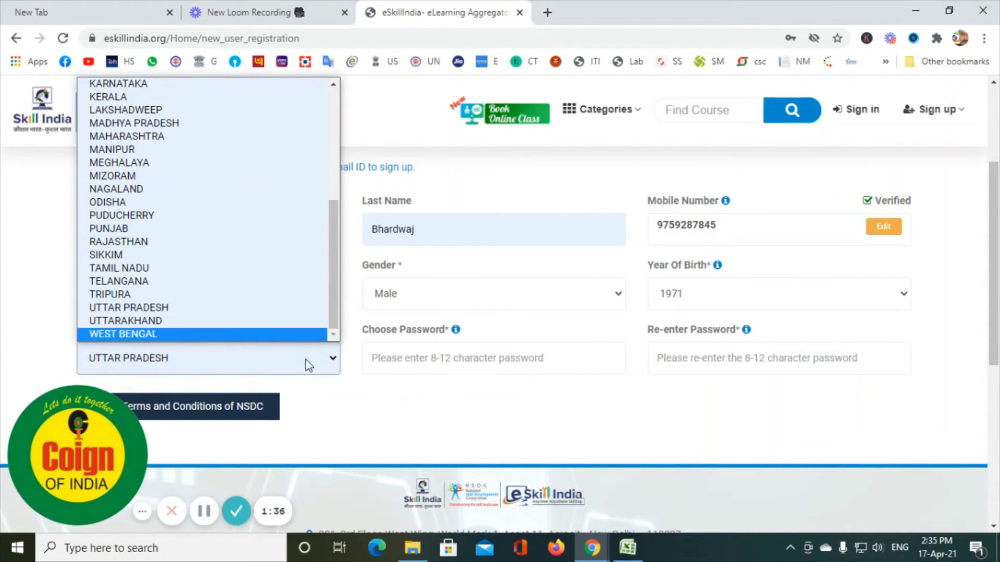
left_click(360, 406)
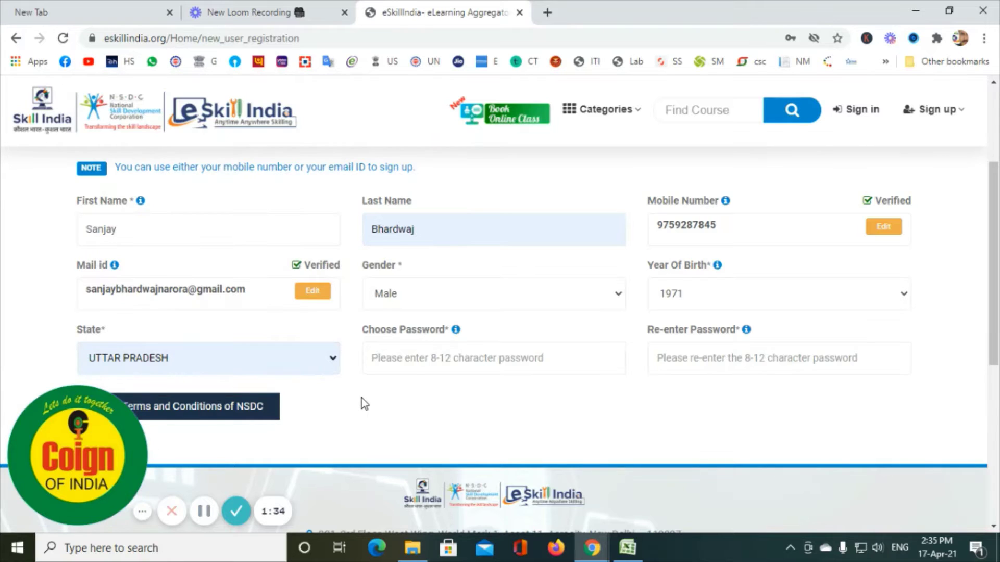
left_click(415, 356)
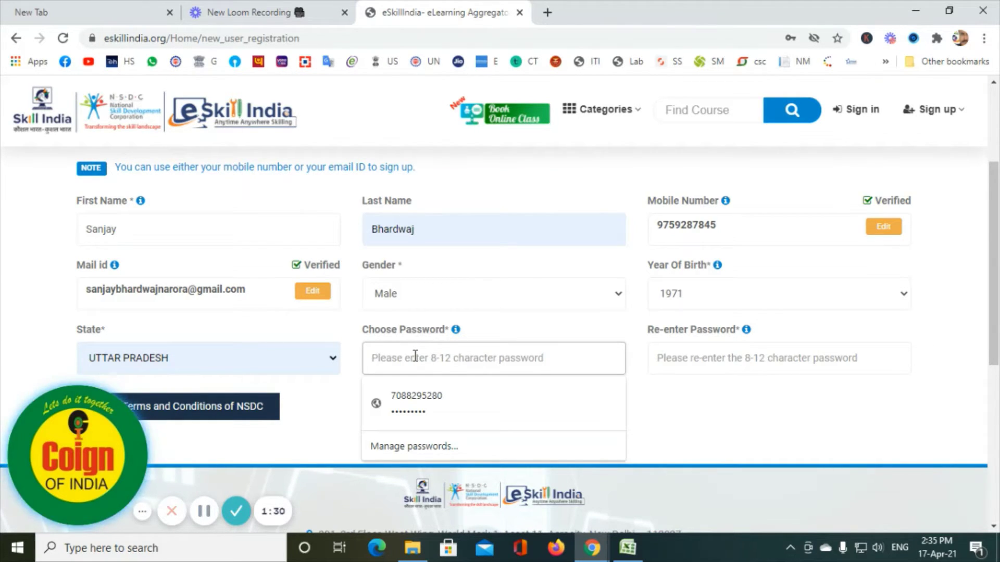
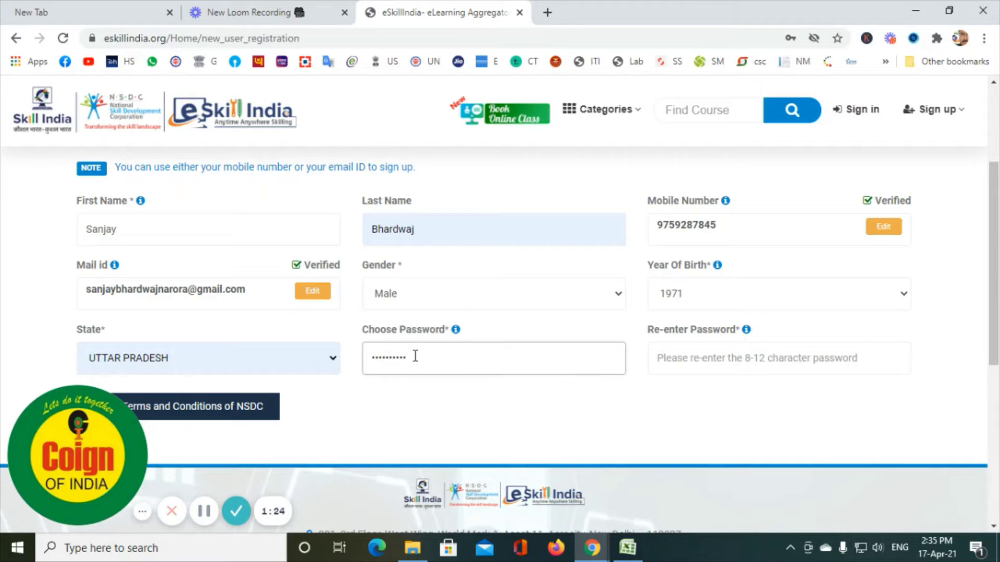
Type the account password and enter it again in Re-enter Password
left_click(680, 356)
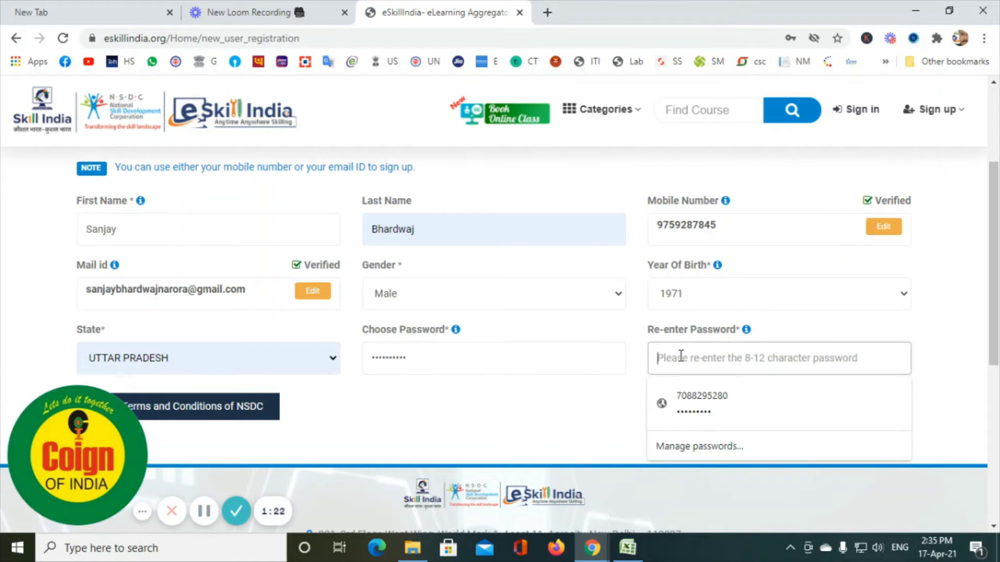
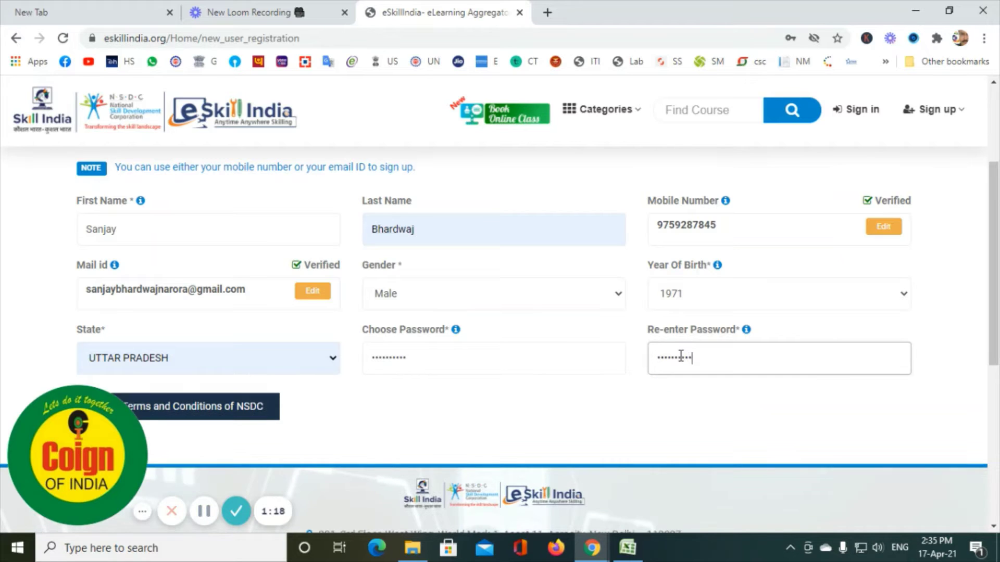
scroll(565, 361, "down", 1)
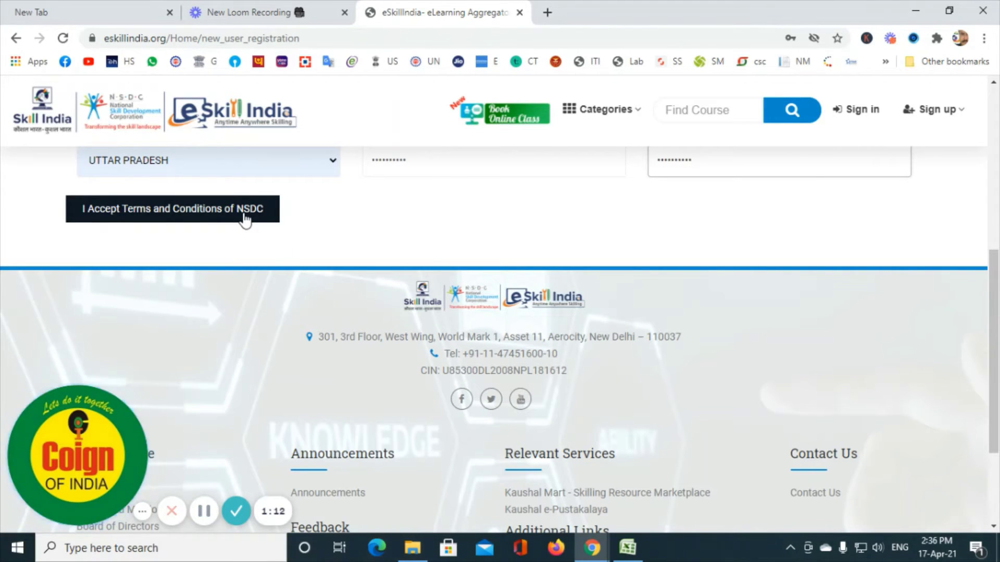
scroll(383, 243, "up", 5)
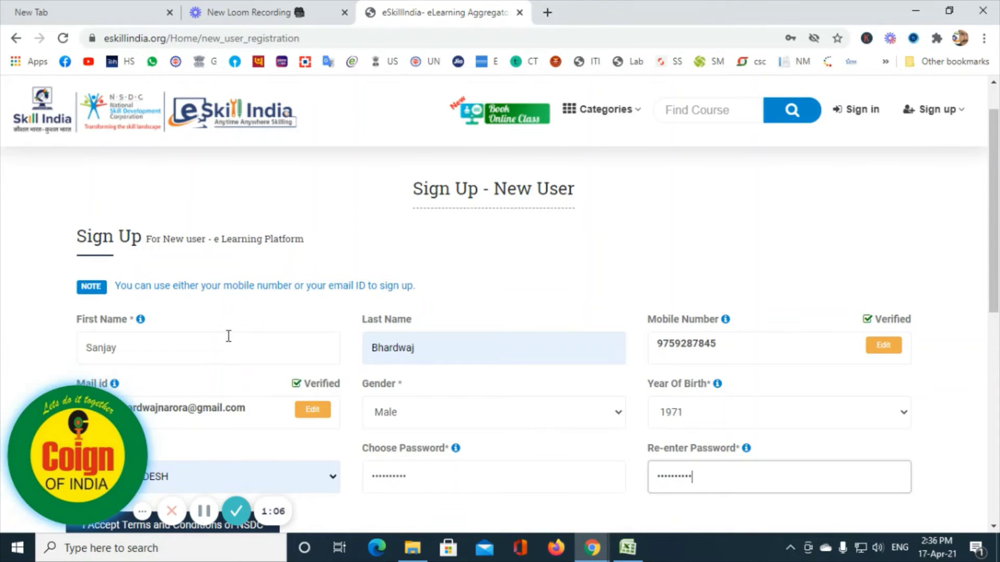
scroll(483, 344, "down", 2)
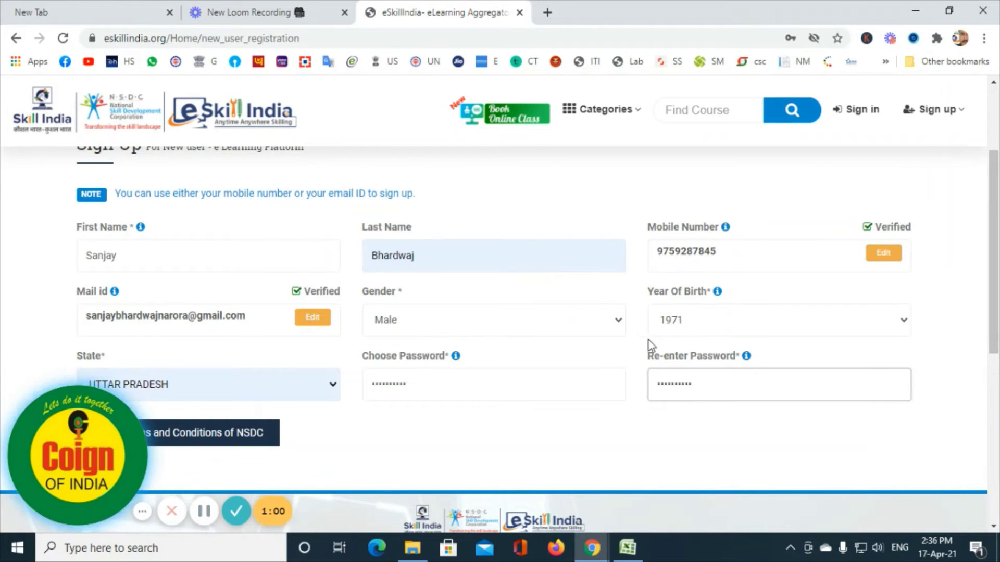
scroll(467, 397, "down", 2)
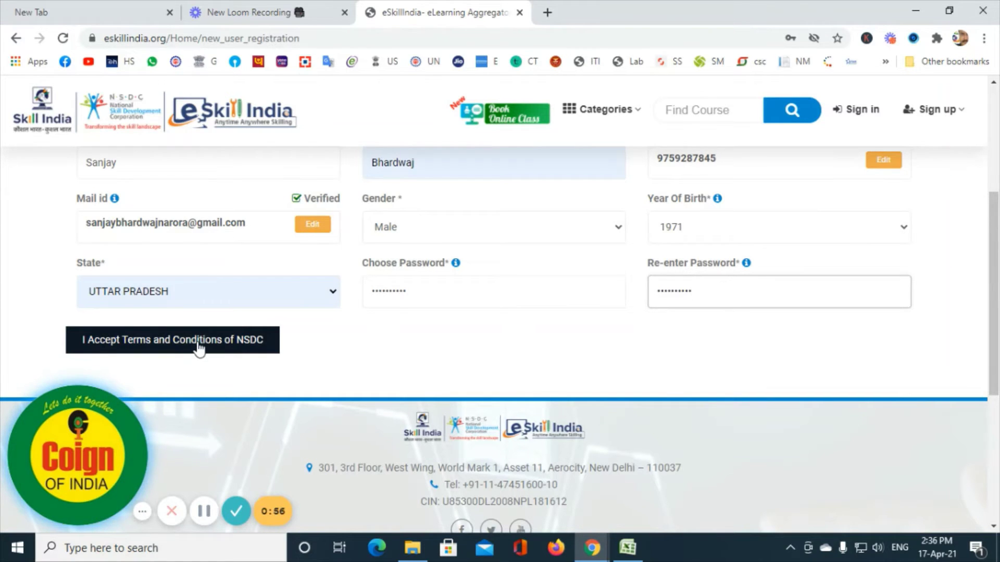
Accept the NSDC terms and disclaimer, then submit the registration
left_click(198, 343)
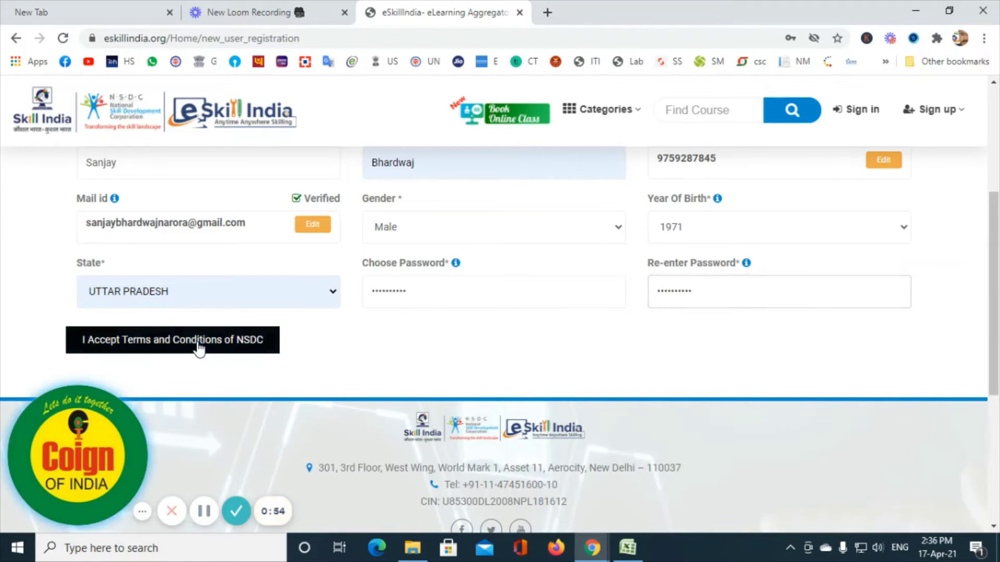
scroll(448, 227, "down", 7)
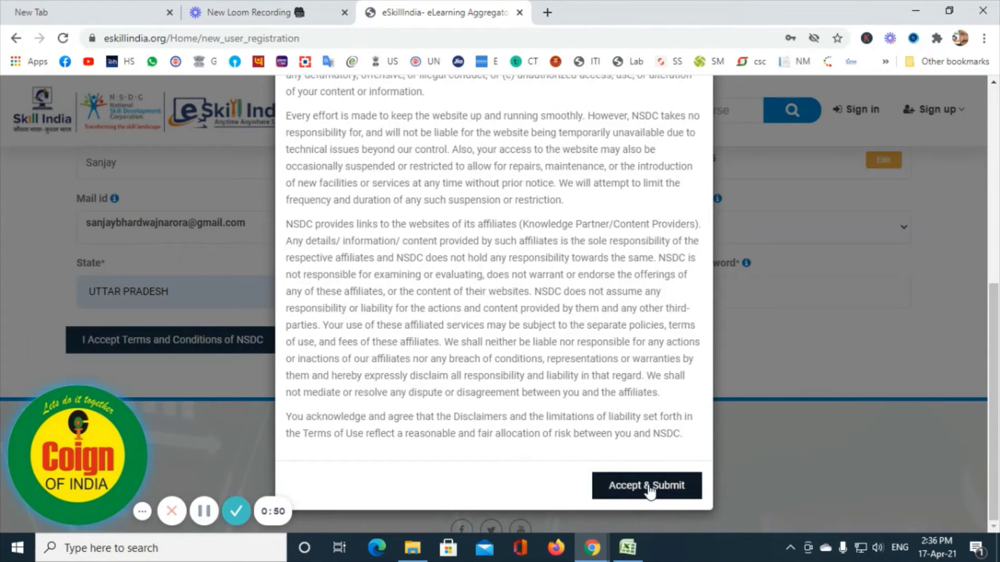
left_click(650, 491)
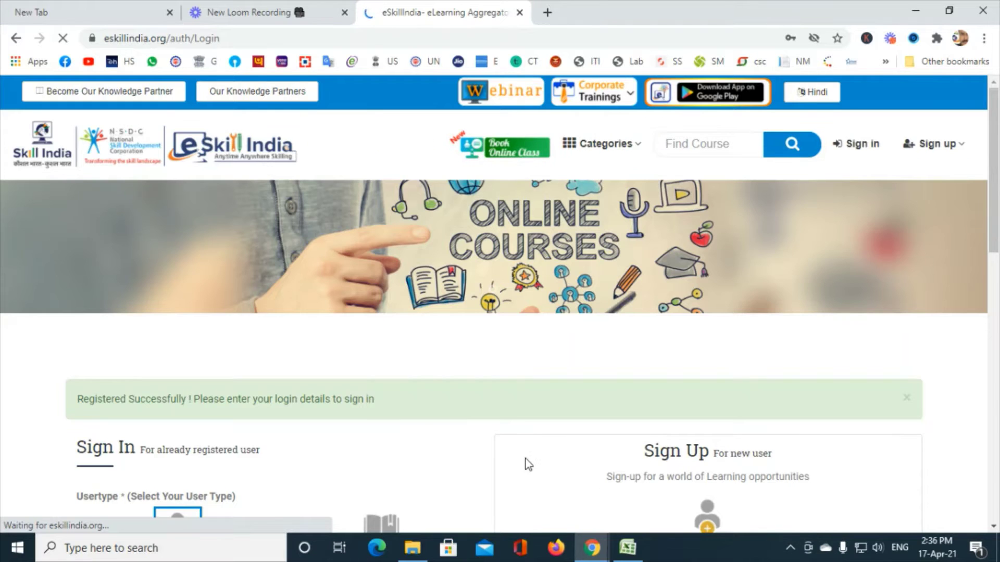
Replace the login mobile number with the account e-mail address and enter the password
scroll(526, 459, "down", 6)
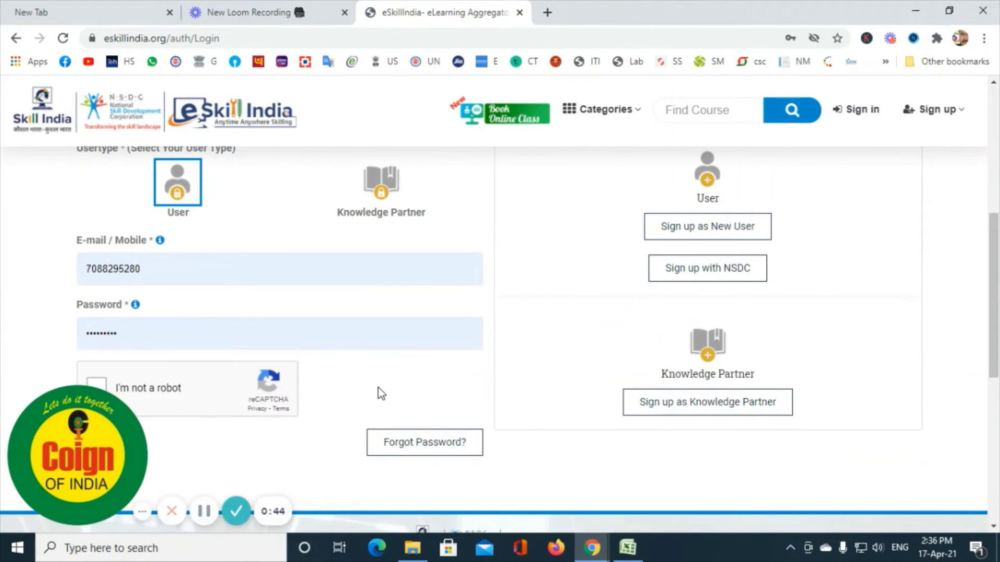
scroll(380, 388, "up", 2)
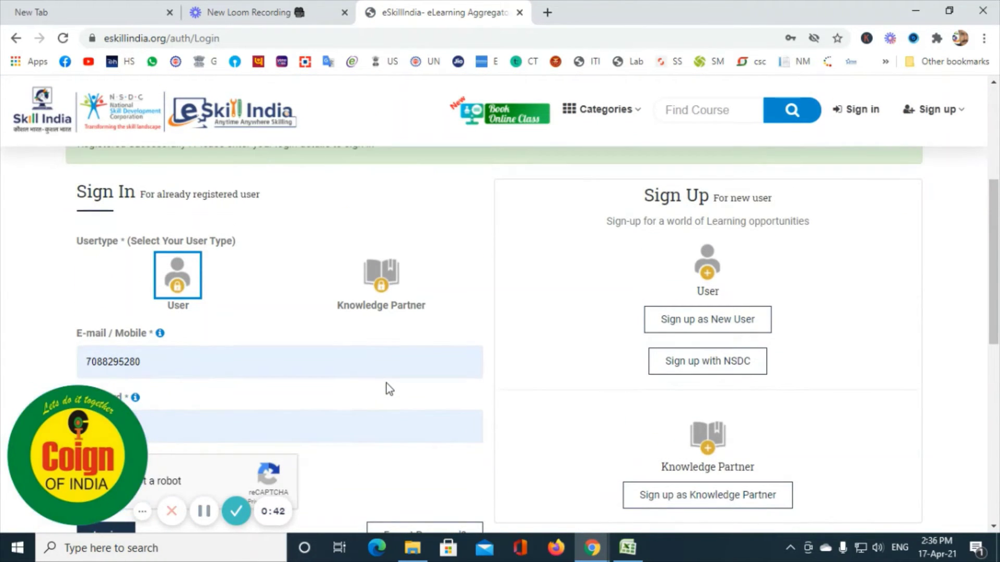
scroll(252, 362, "up", 2)
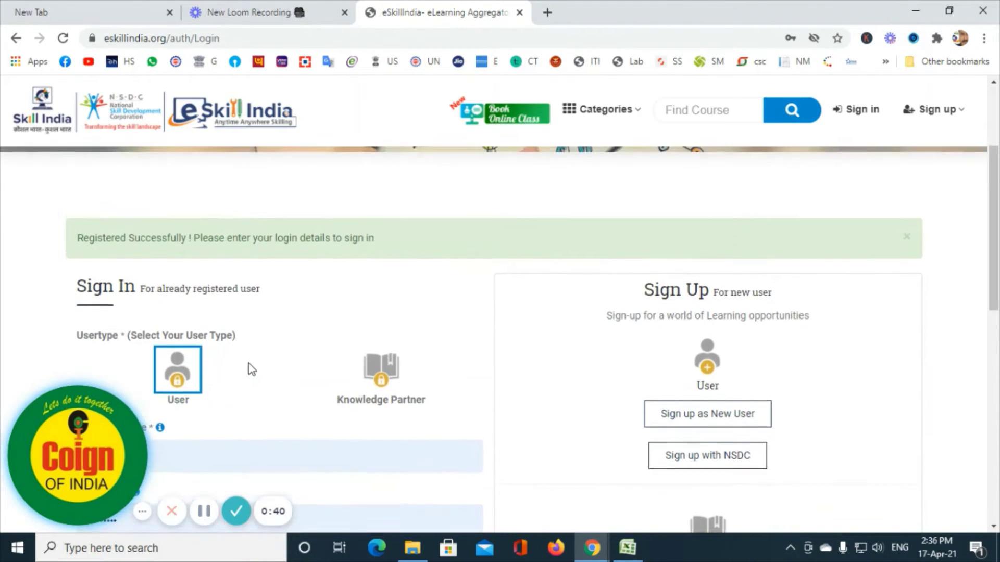
scroll(249, 366, "down", 4)
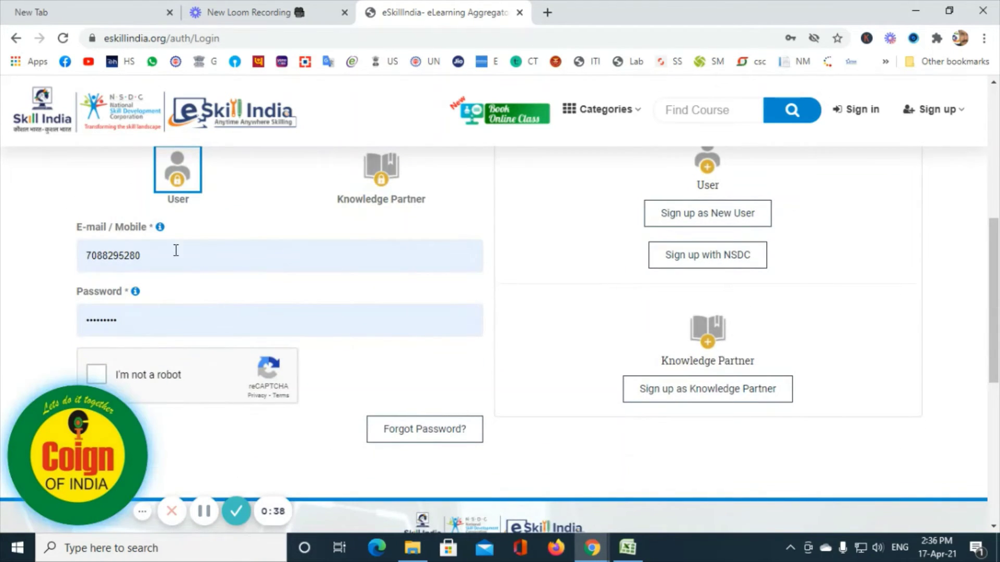
left_click_drag(154, 260, 58, 254)
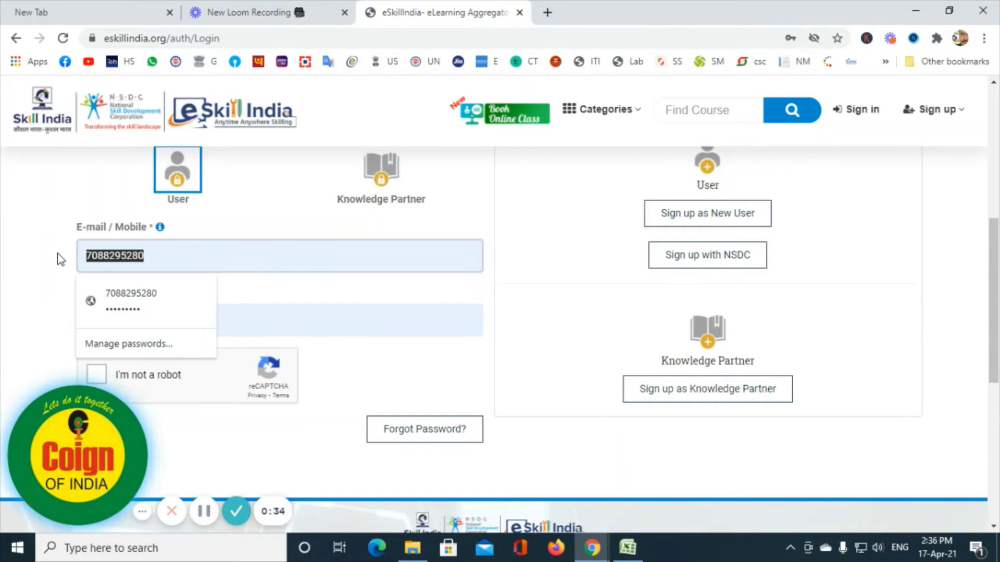
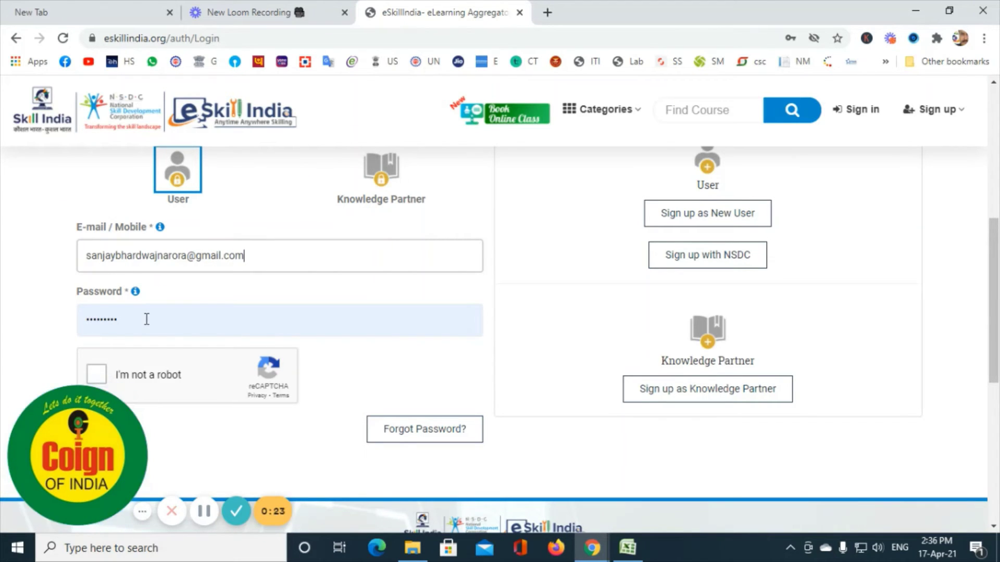
left_click(145, 320)
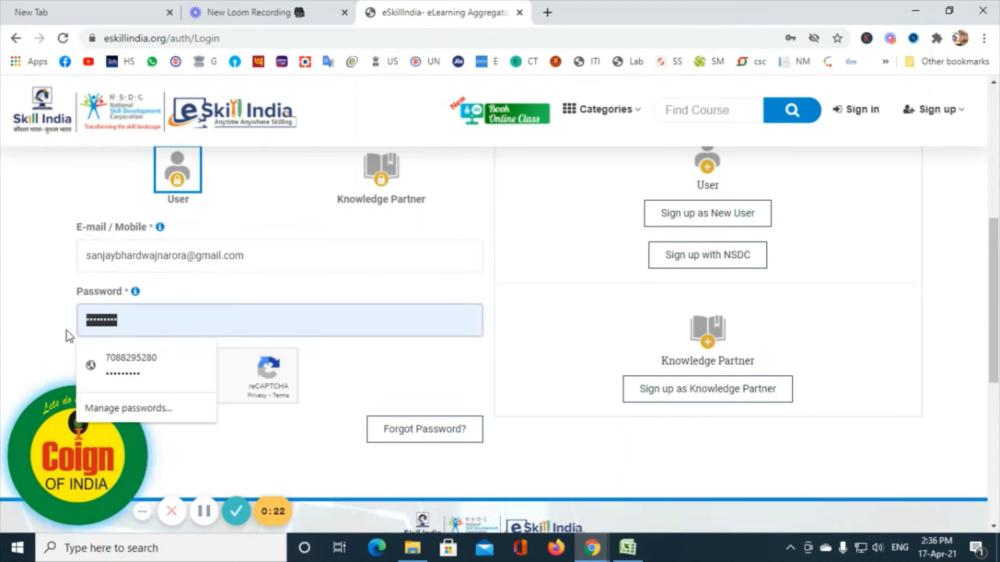
type("•••••")
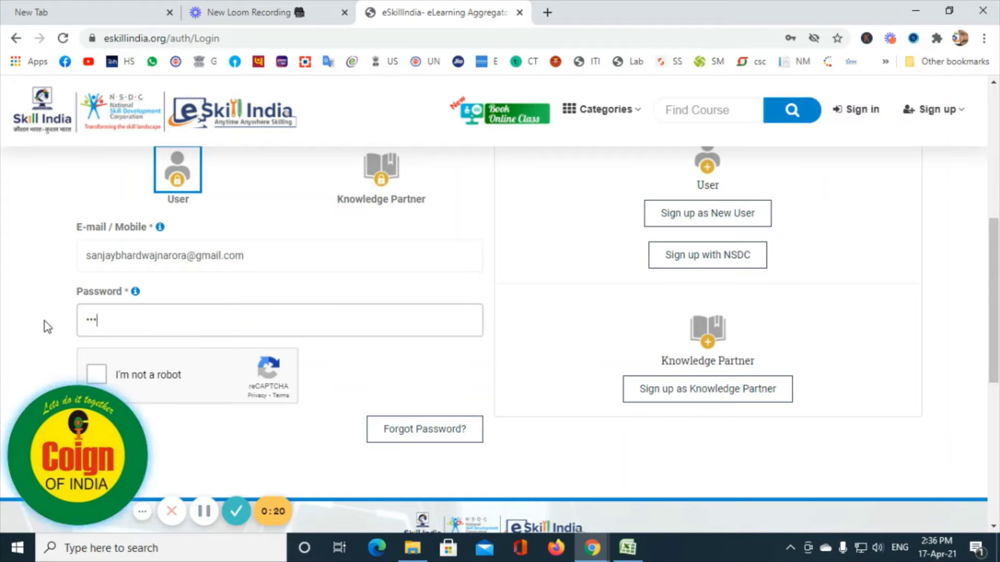
type("••••")
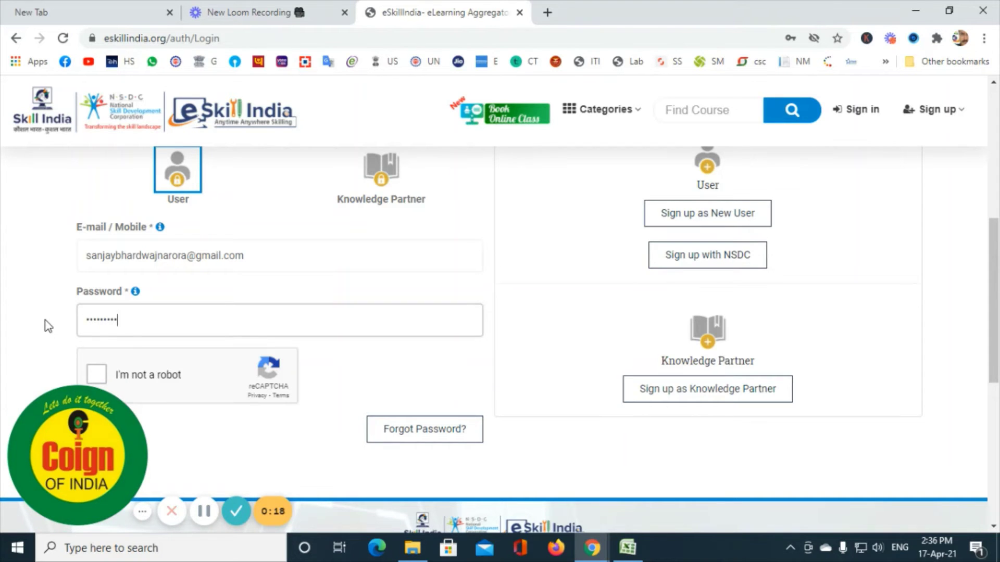
type("•")
scroll(126, 308, "down", 2)
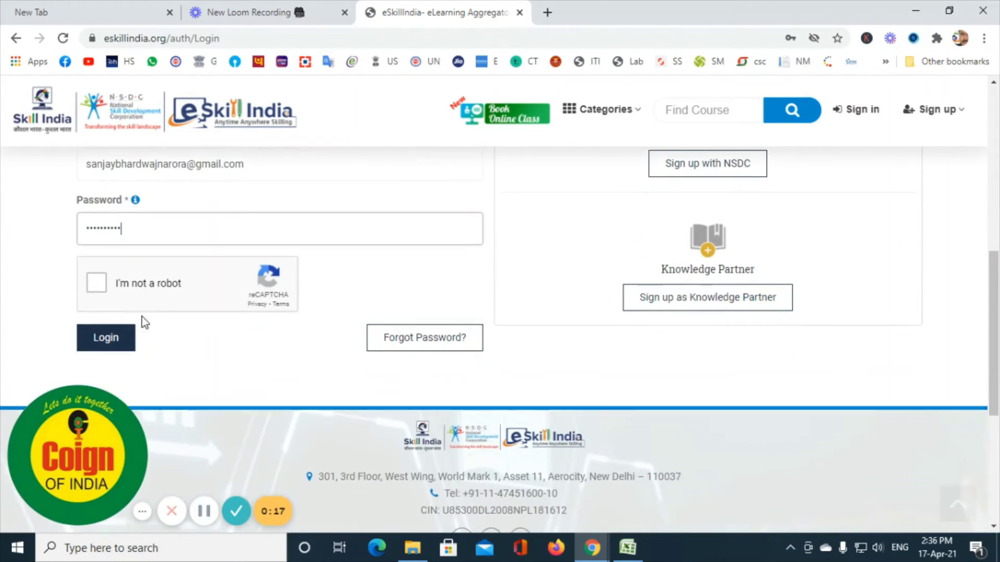
Pass the 'I'm not a robot' check by selecting the two traffic-light squares
left_click(101, 281)
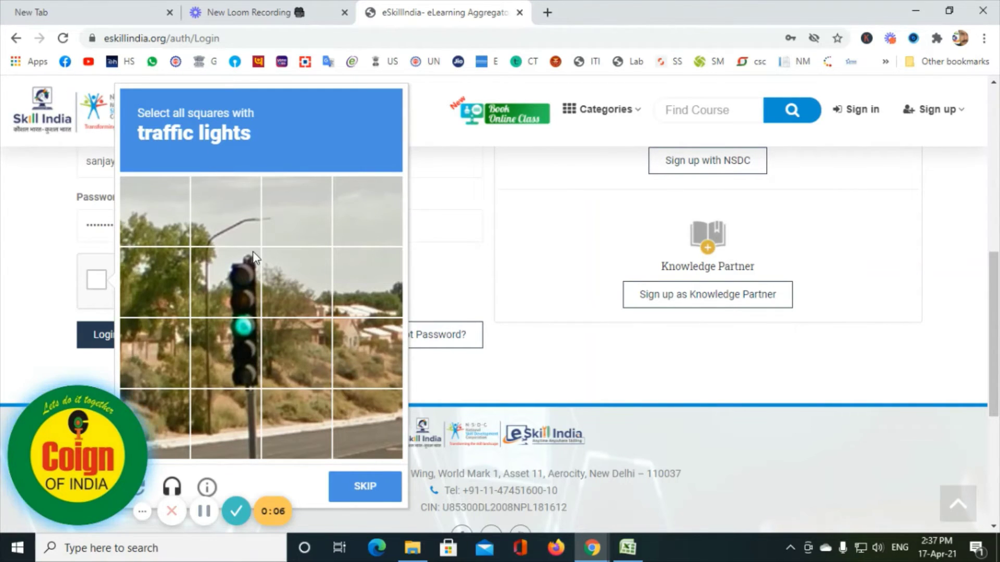
left_click(242, 286)
left_click(246, 345)
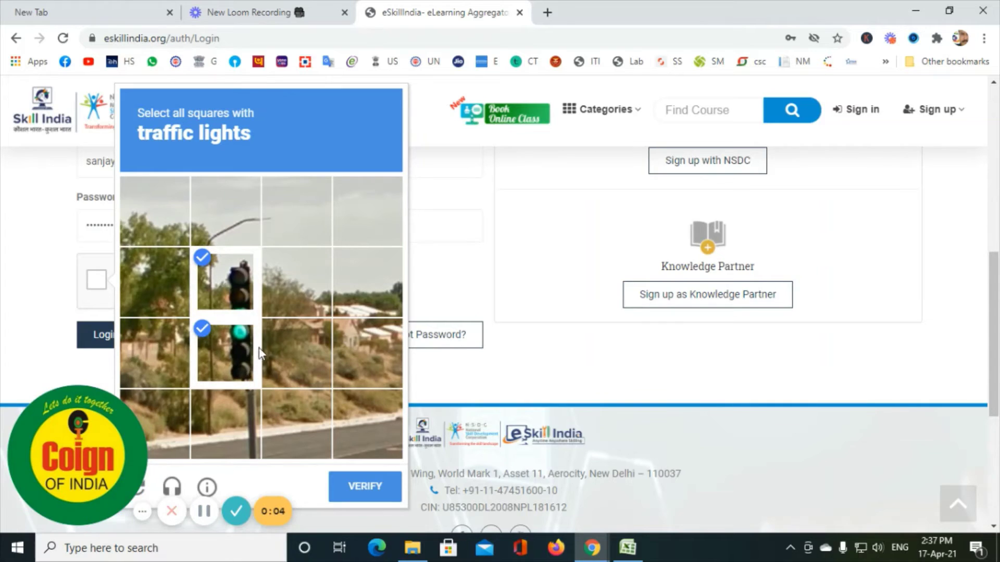
scroll(249, 354, "down", 3)
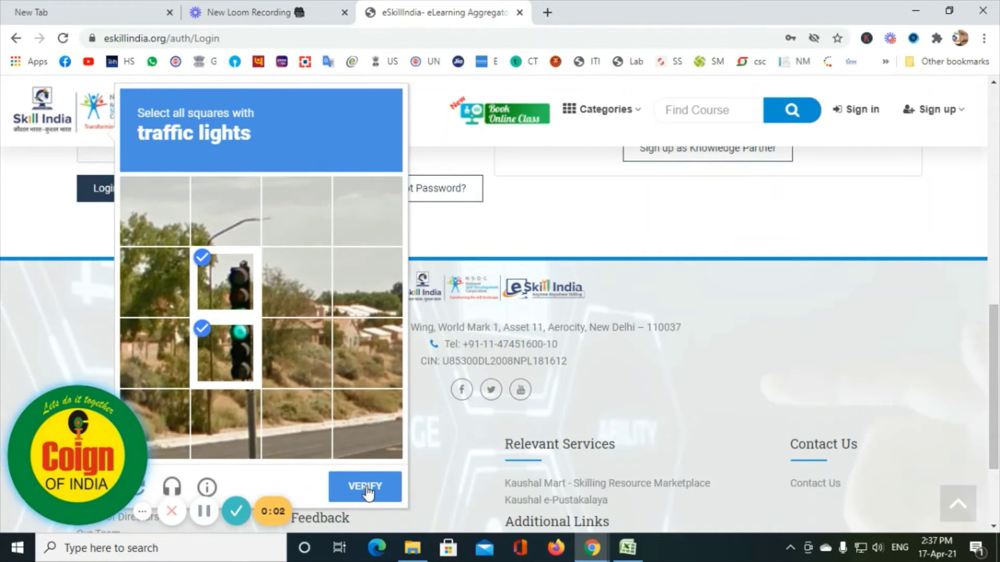
left_click(367, 486)
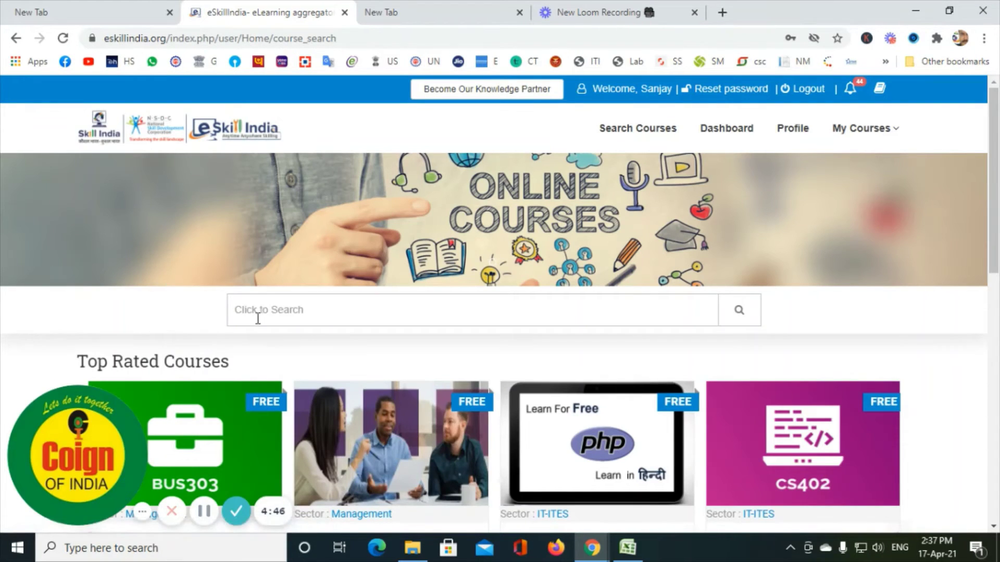
Scroll to Popular Courses and move the carousel back one card toward the Domestic Data Entry Operator course
scroll(387, 343, "down", 3)
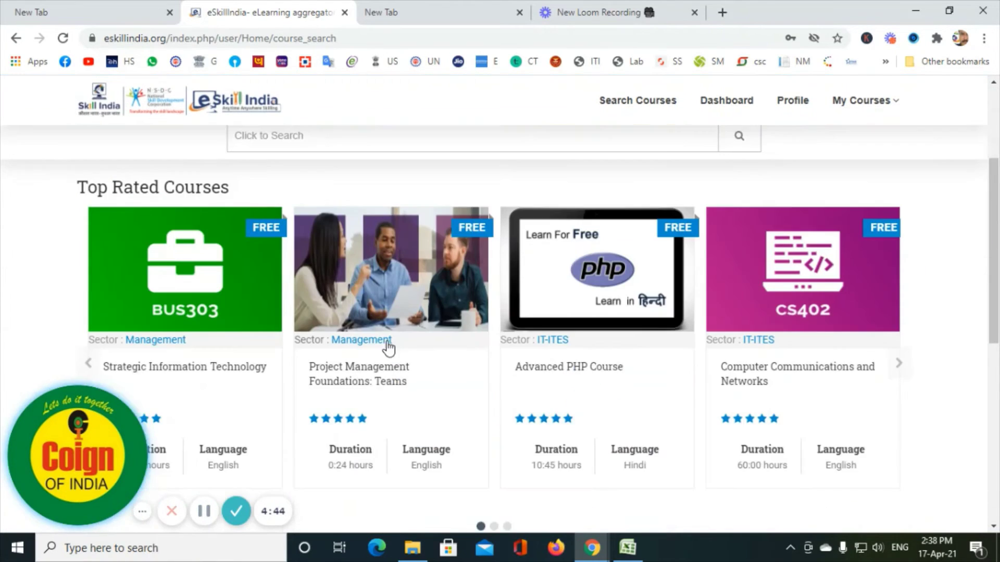
scroll(389, 346, "down", 4)
scroll(389, 346, "up", 3)
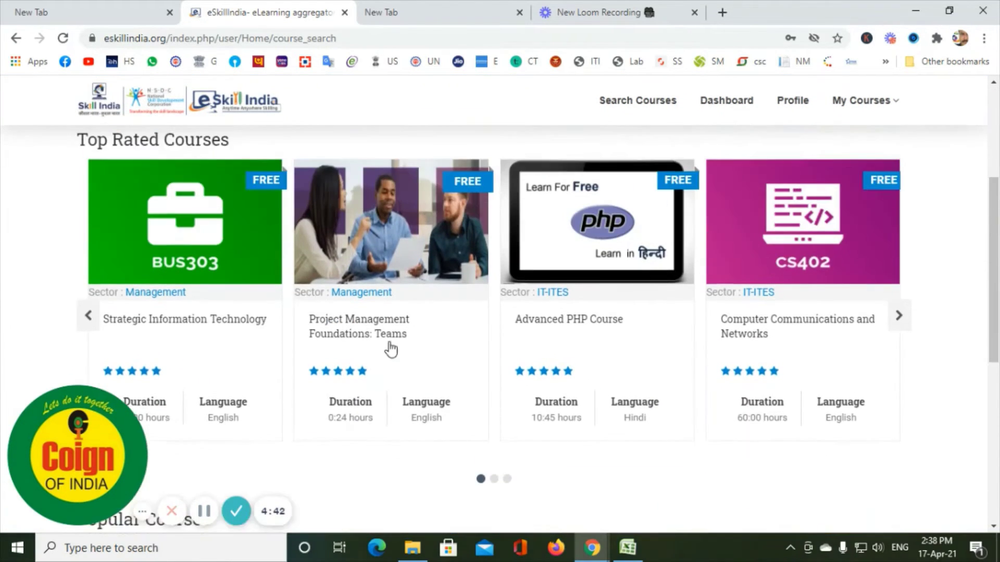
scroll(389, 343, "down", 6)
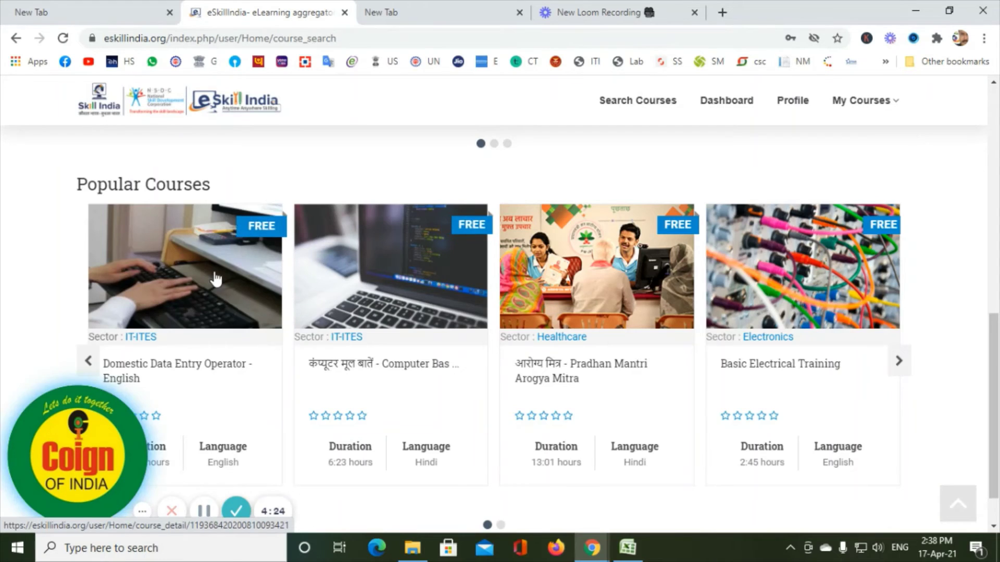
left_click(85, 362)
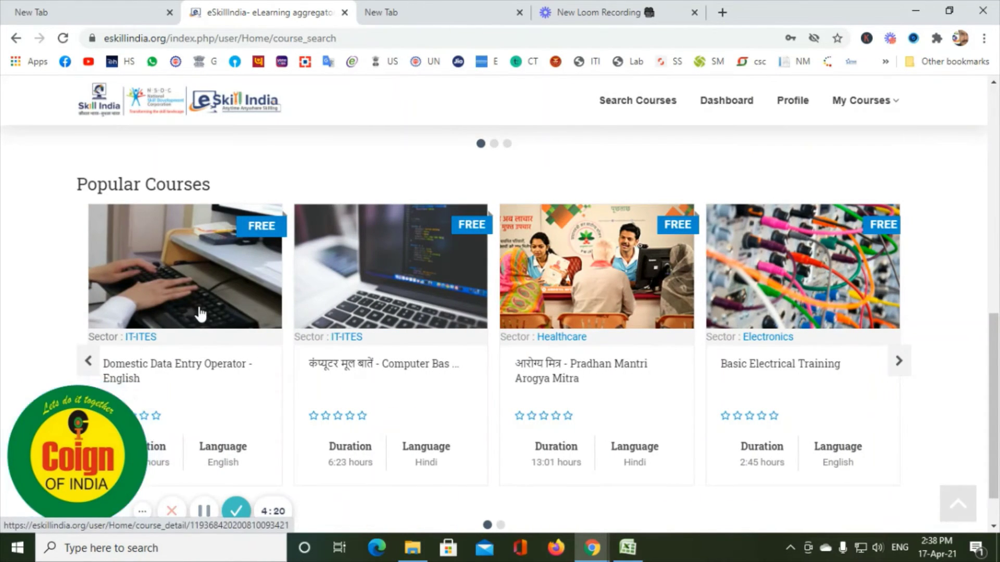
Open the Domestic Data Entry Operator - English course and scroll down to its Course Info table
left_click(257, 230)
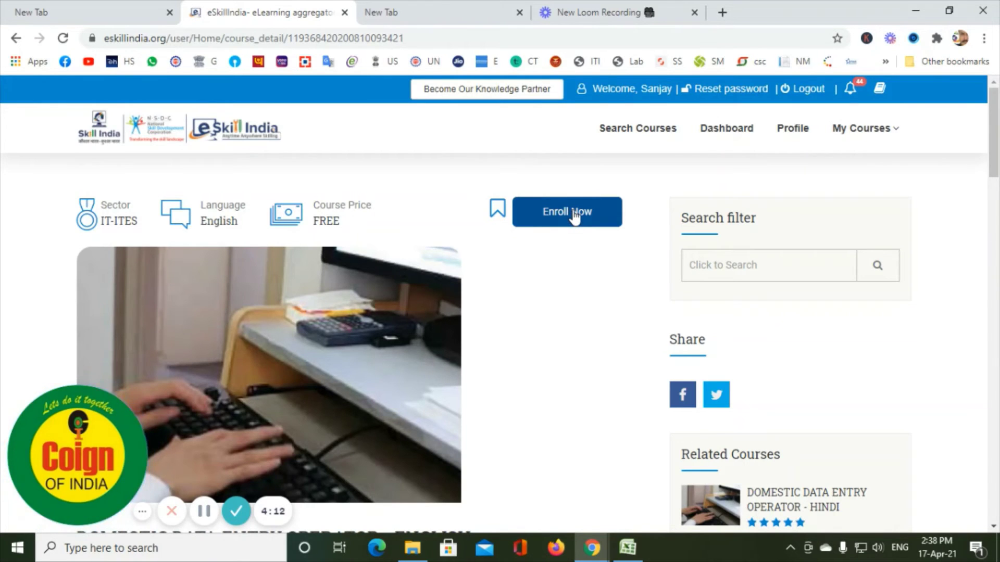
scroll(573, 214, "down", 5)
scroll(451, 389, "down", 4)
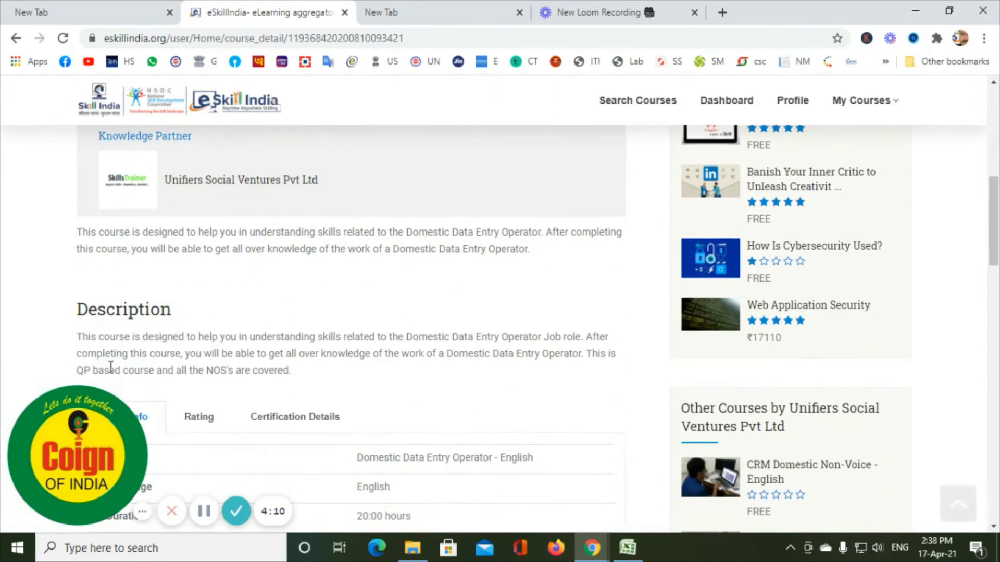
scroll(236, 408, "down", 4)
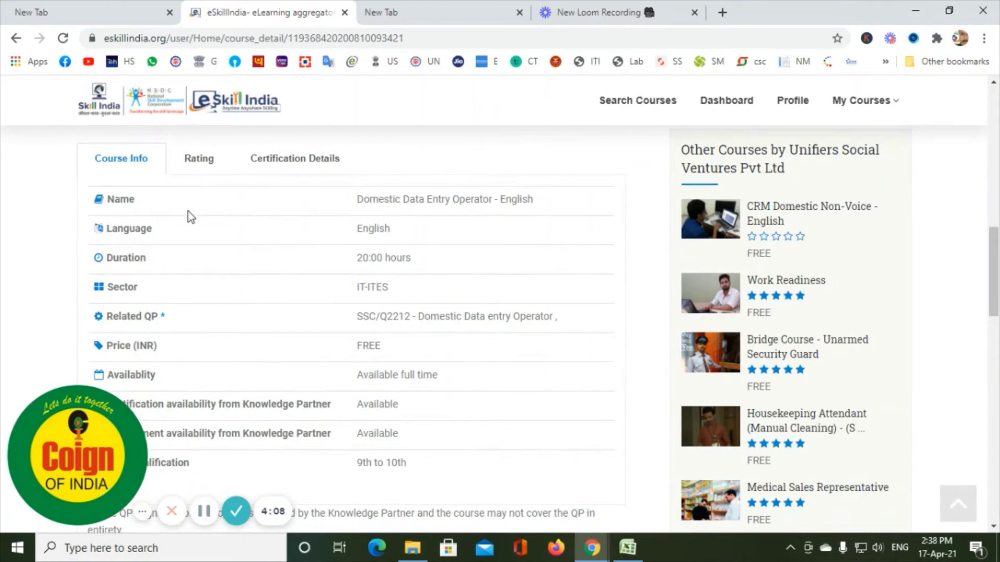